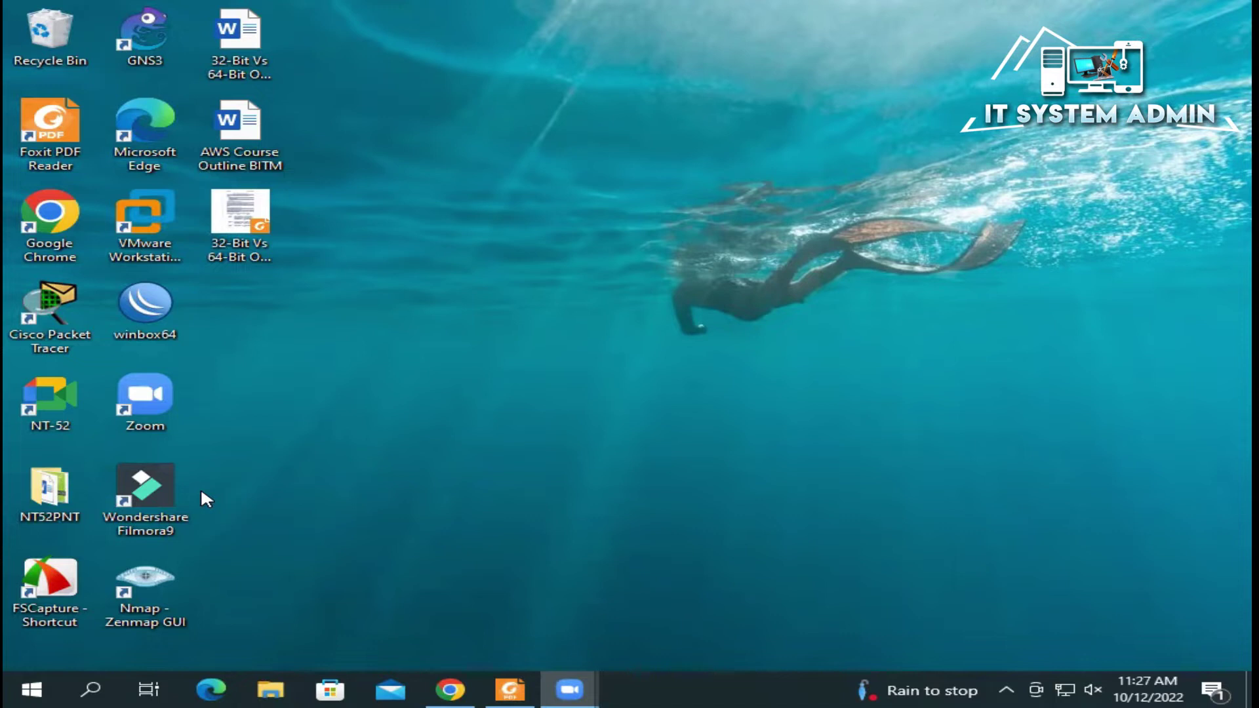
# Step: Open Computer Management and show the Users list under Local Users and Groups
pyautogui.rightClick(29, 687)
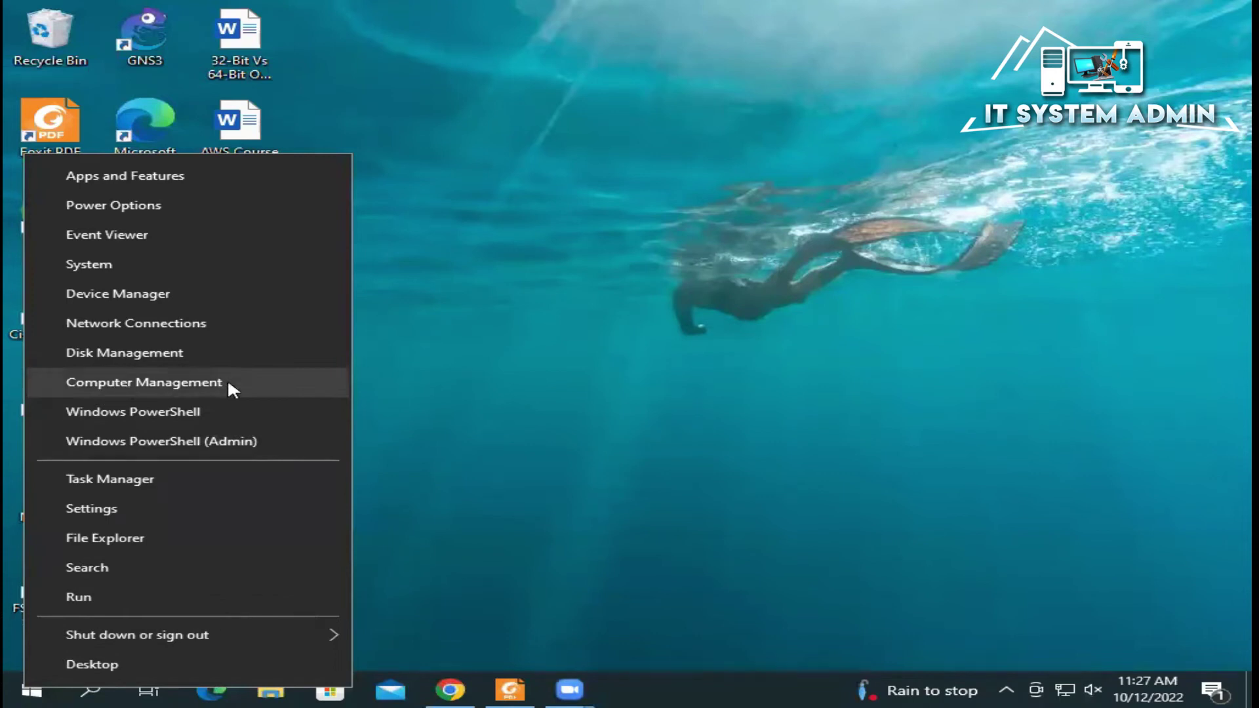
pyautogui.click(180, 384)
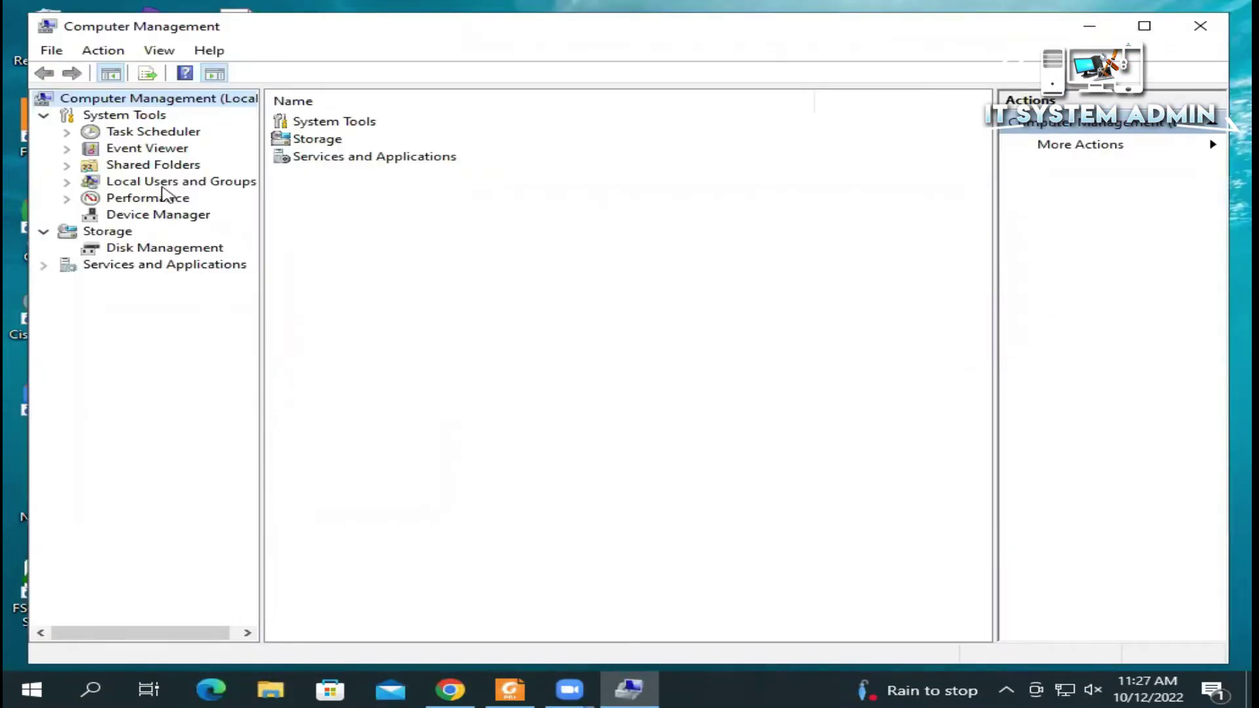
pyautogui.click(67, 183)
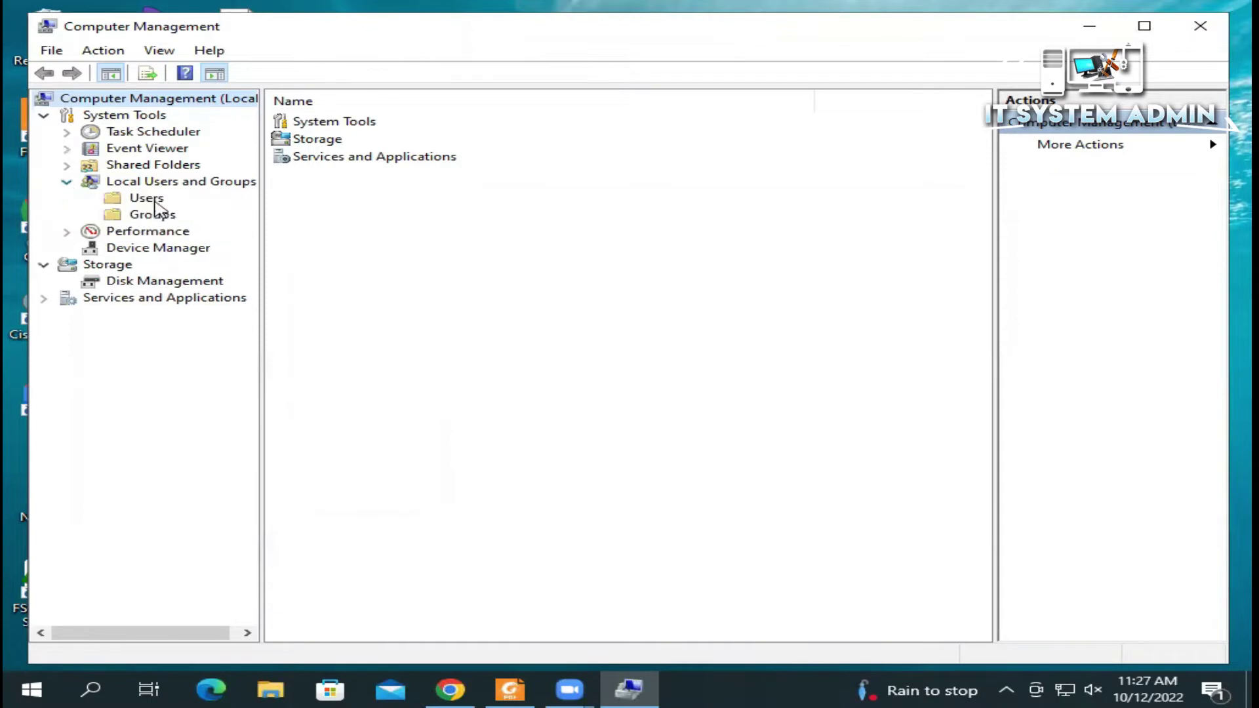
pyautogui.click(154, 200)
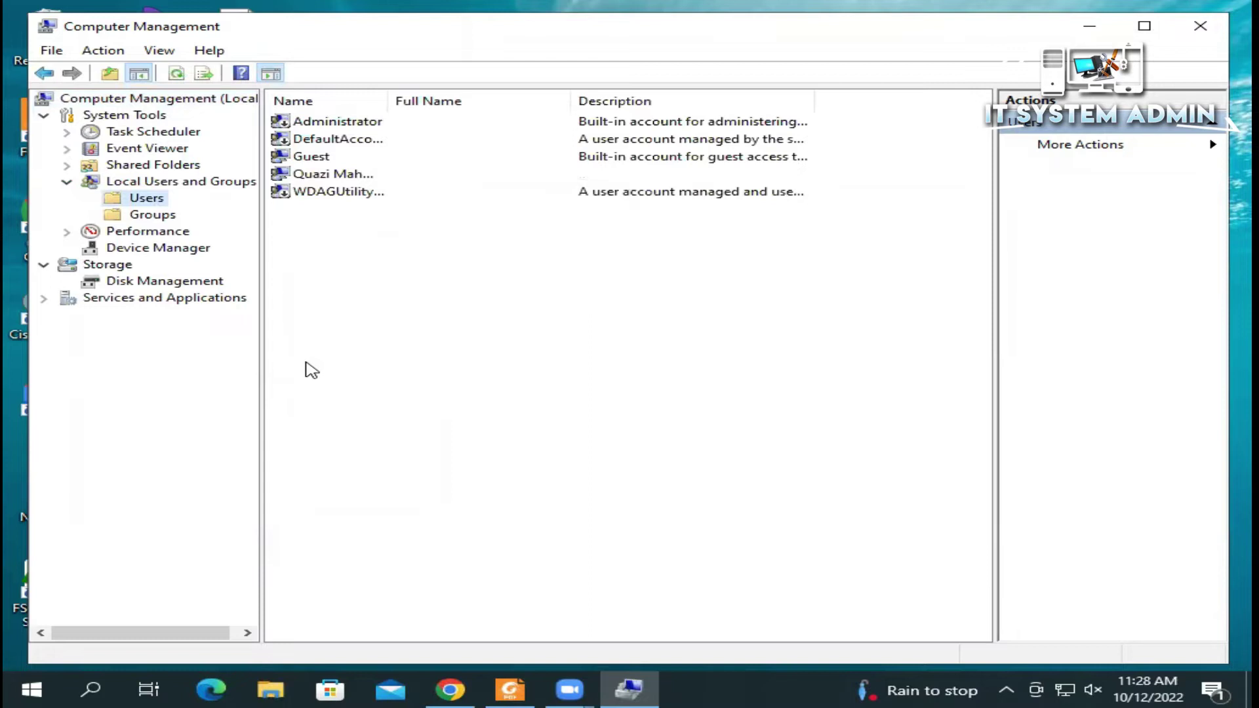
# Step: Start a new local user named user1 and enter its password and confirmation
pyautogui.rightClick(478, 276)
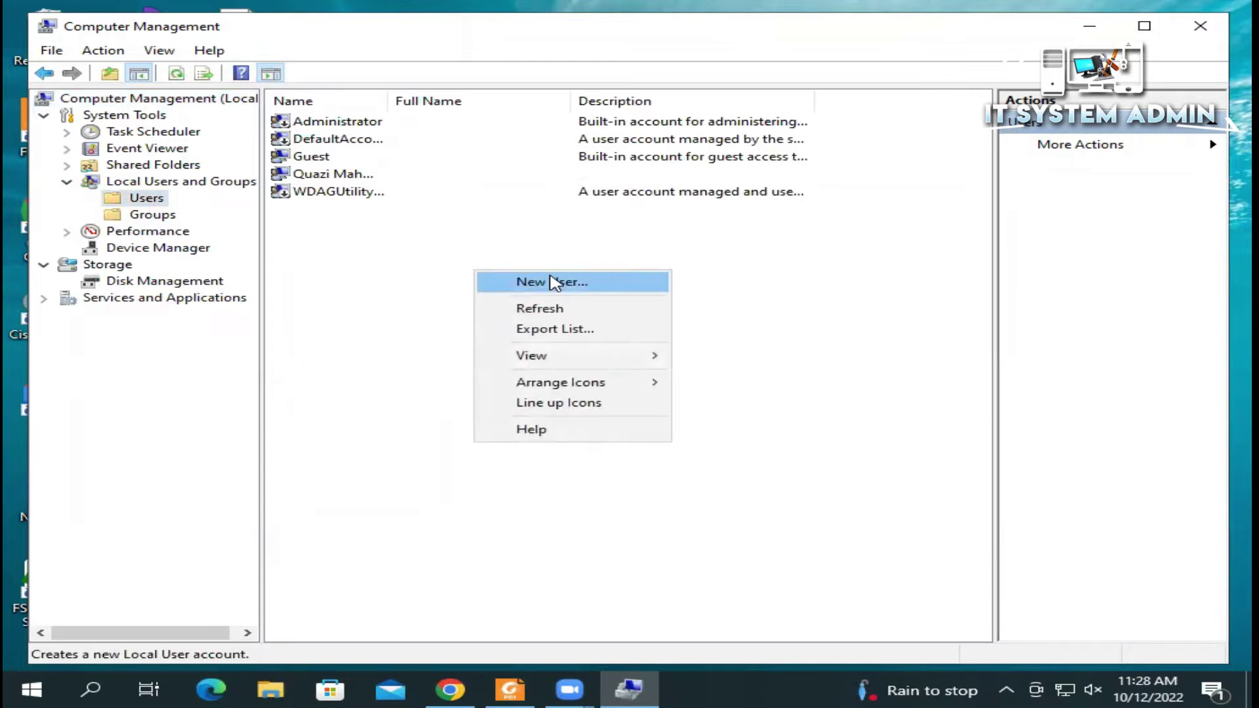
pyautogui.click(553, 282)
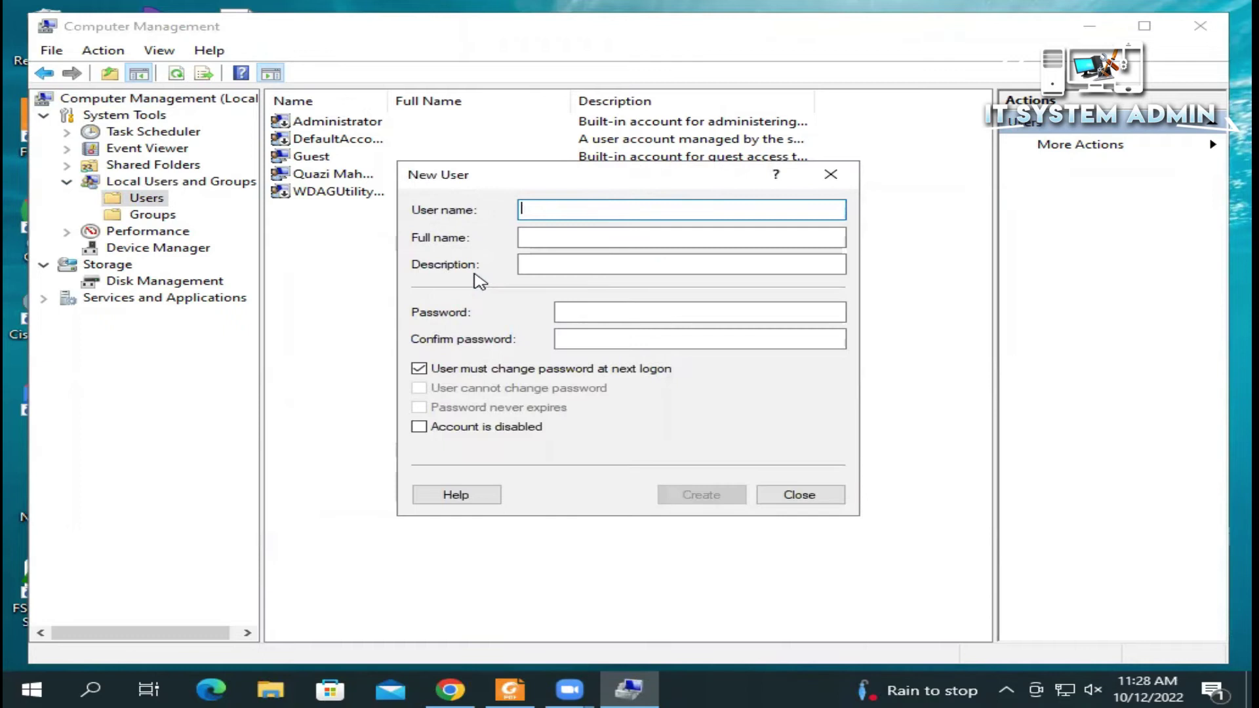
pyautogui.write('user')
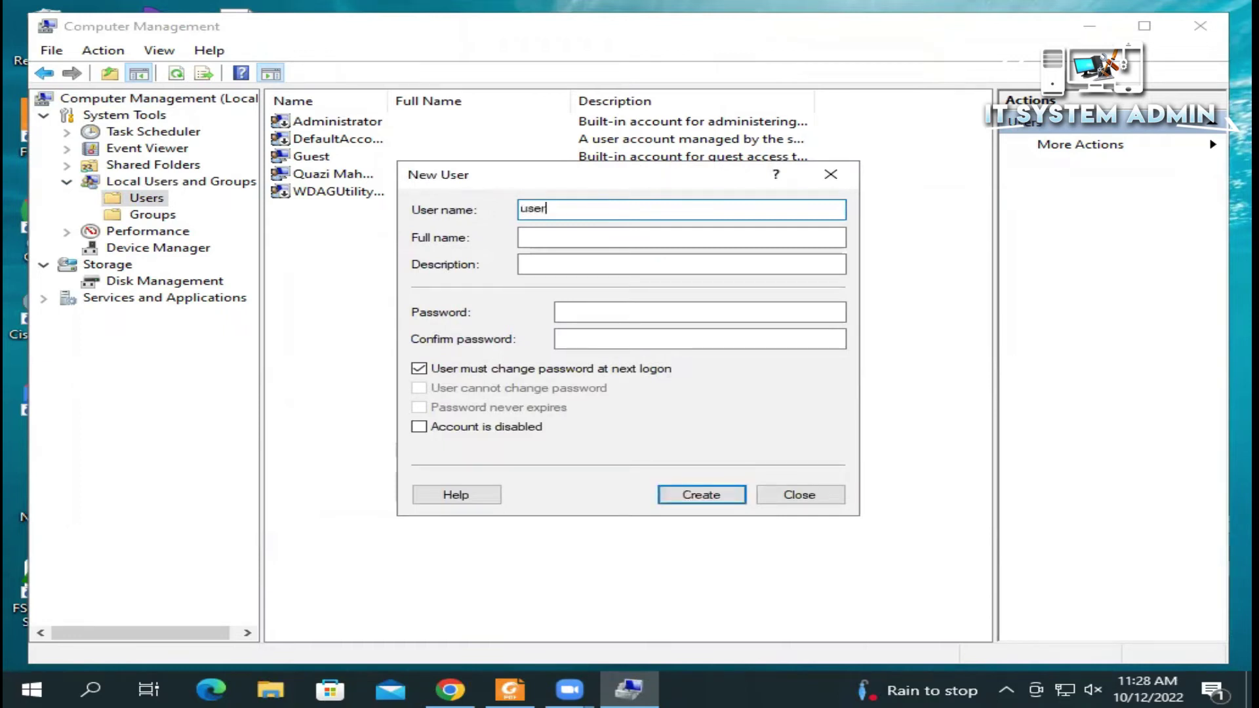
pyautogui.write('1')
pyautogui.click(596, 312)
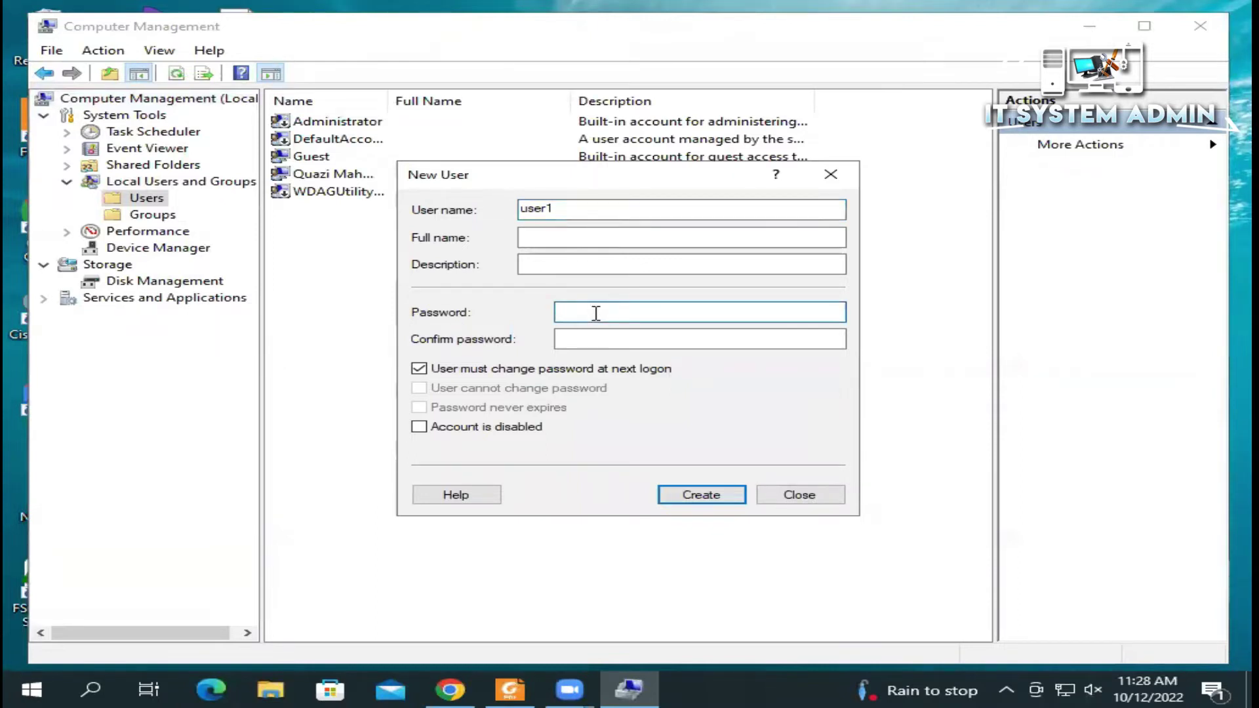
pyautogui.write('Password@123')
pyautogui.click(585, 338)
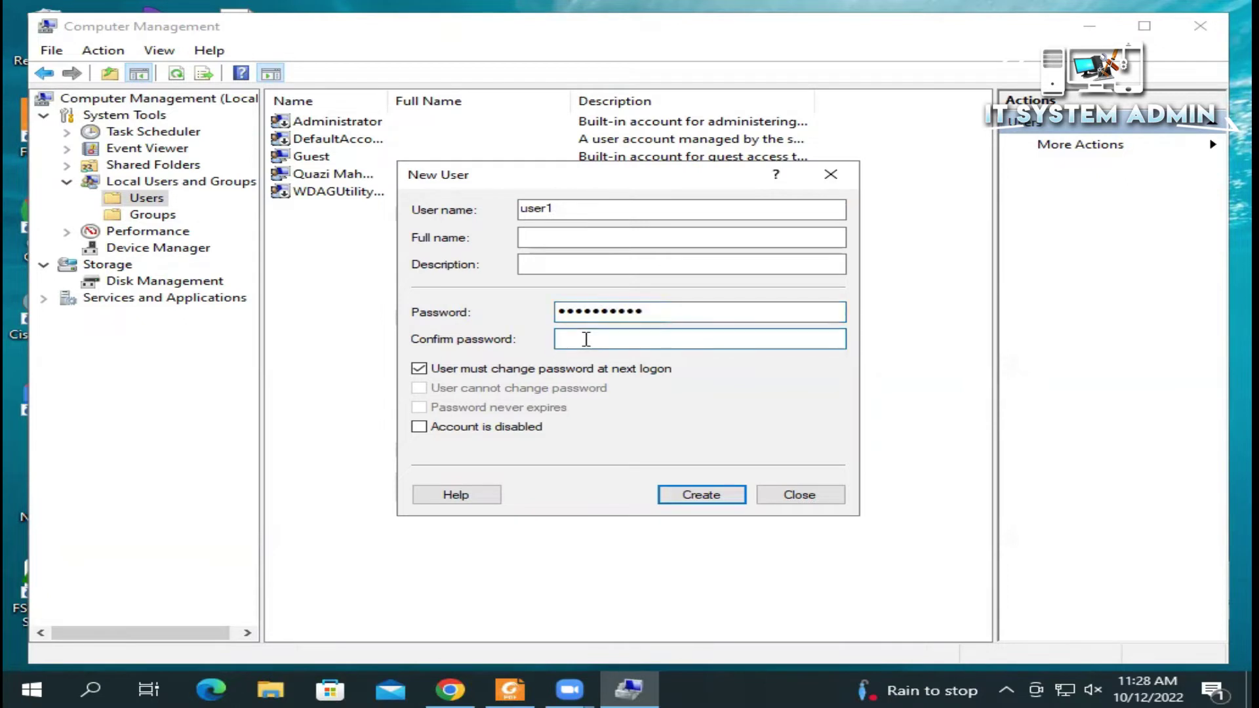
pyautogui.write('Password123')
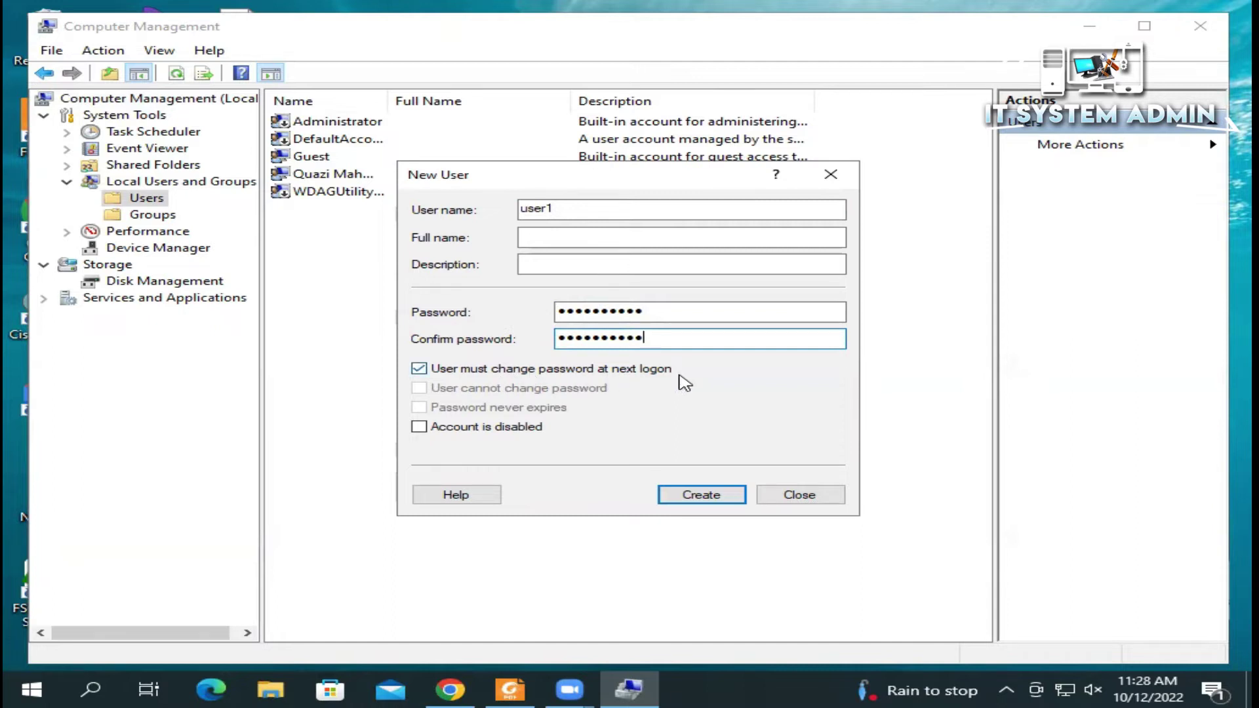
# Step: Untick 'must change password', tick 'Password never expires', create user1 and check it in the list
pyautogui.click(419, 369)
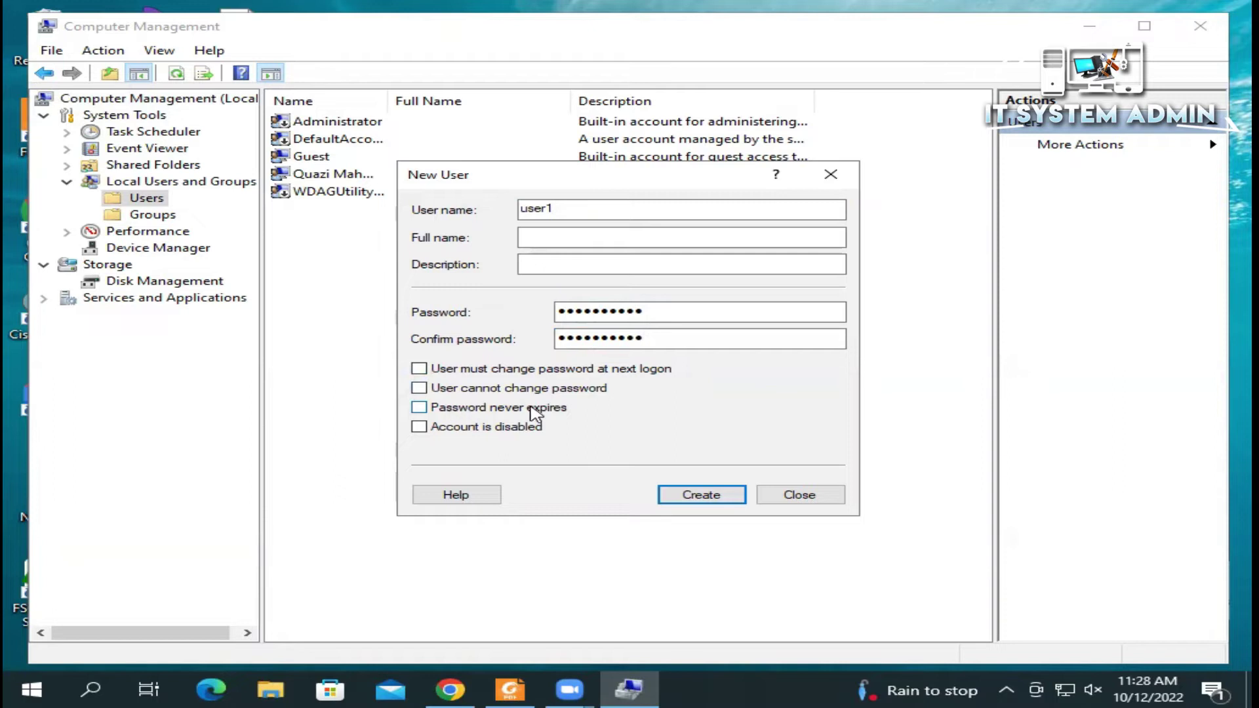
pyautogui.click(417, 408)
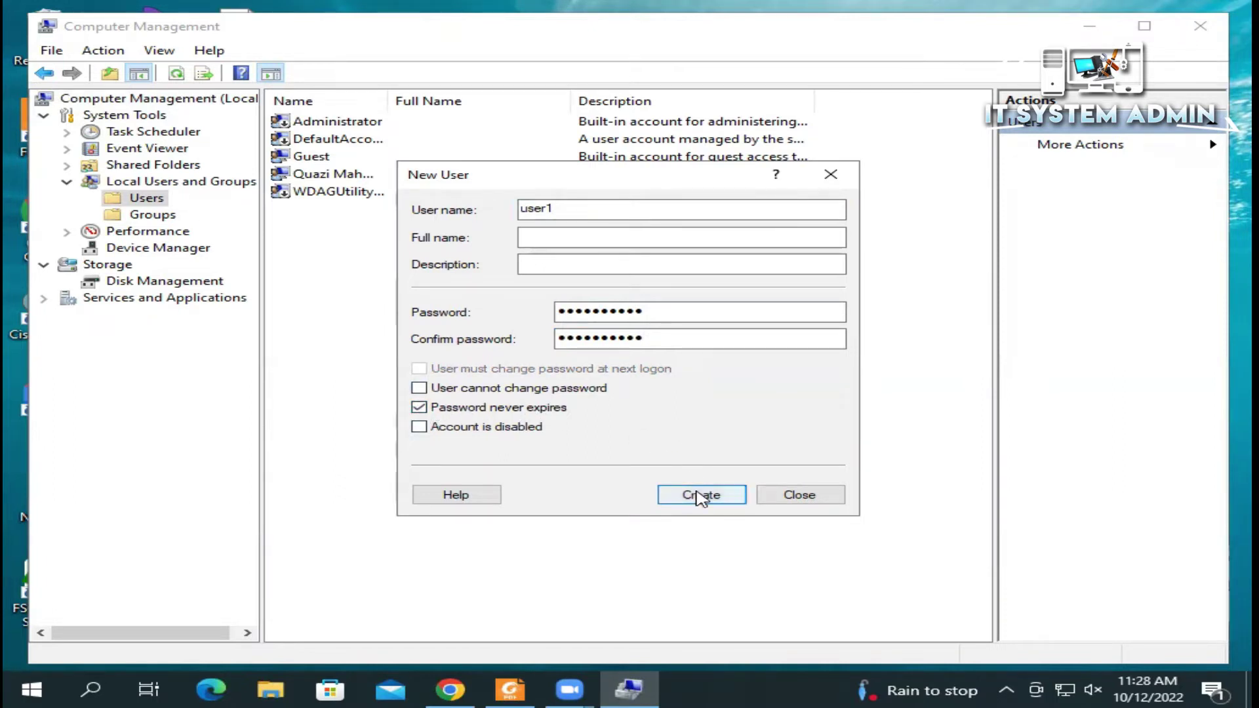
pyautogui.click(698, 493)
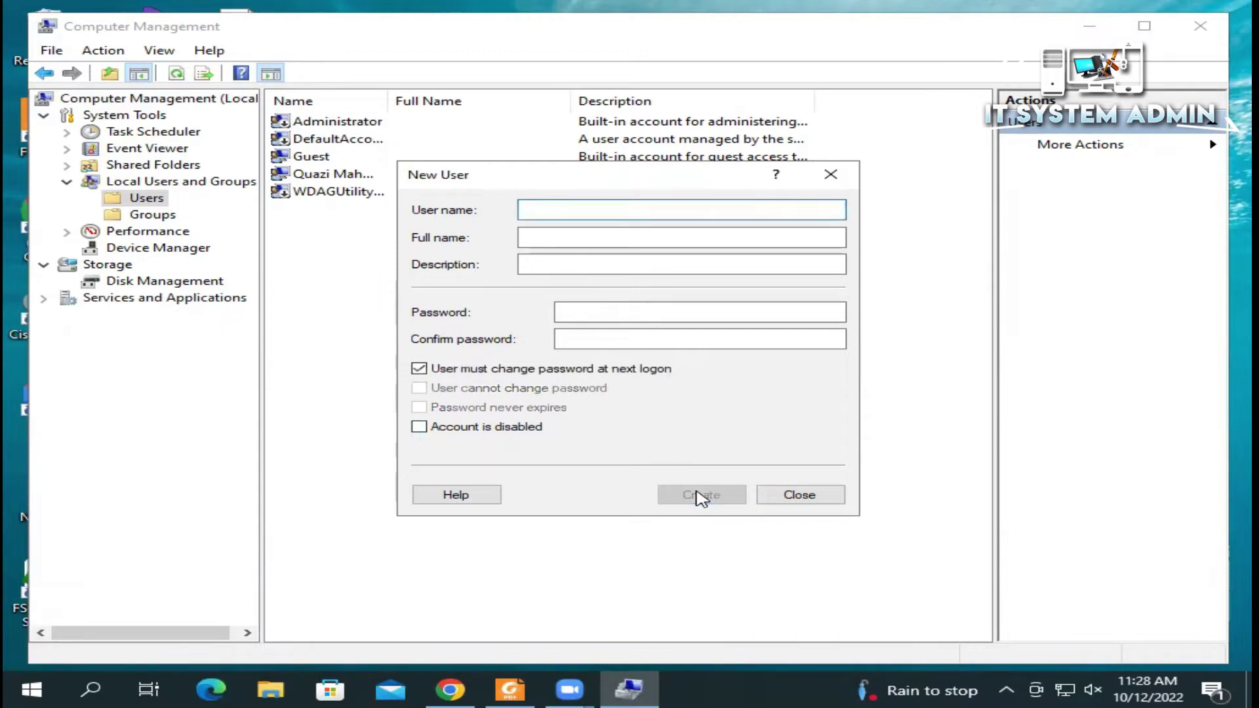
pyautogui.click(795, 496)
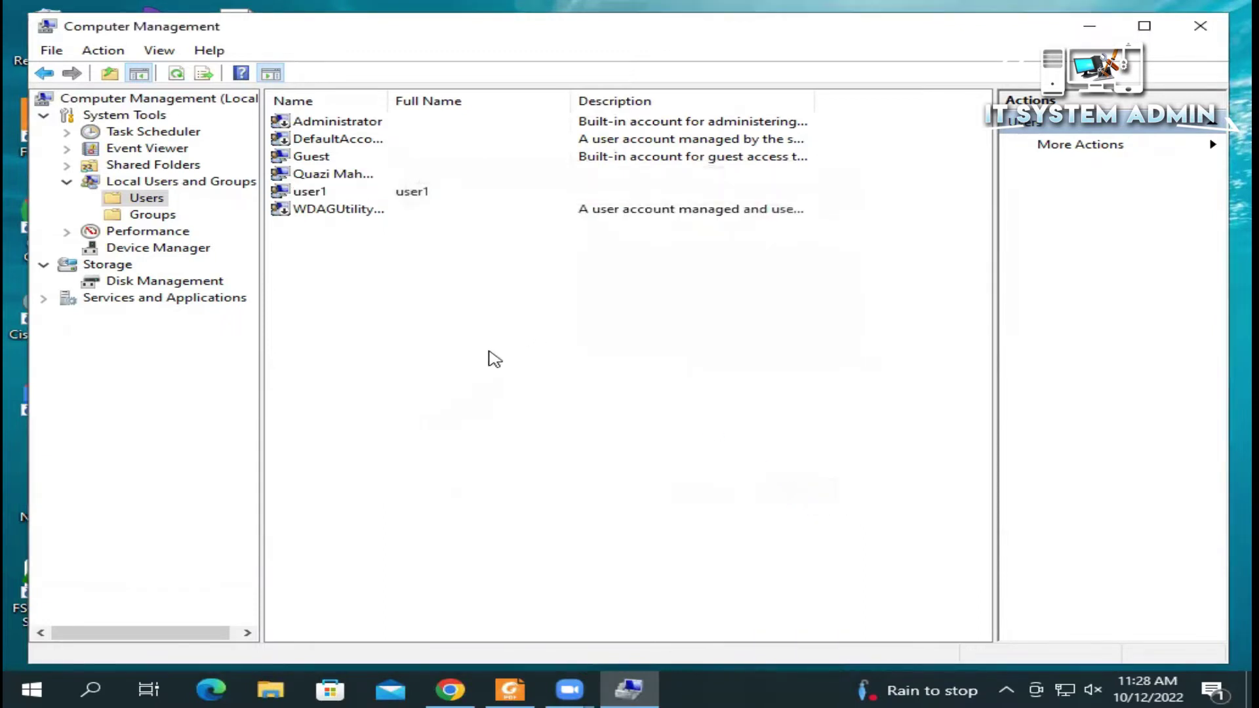
pyautogui.click(328, 191)
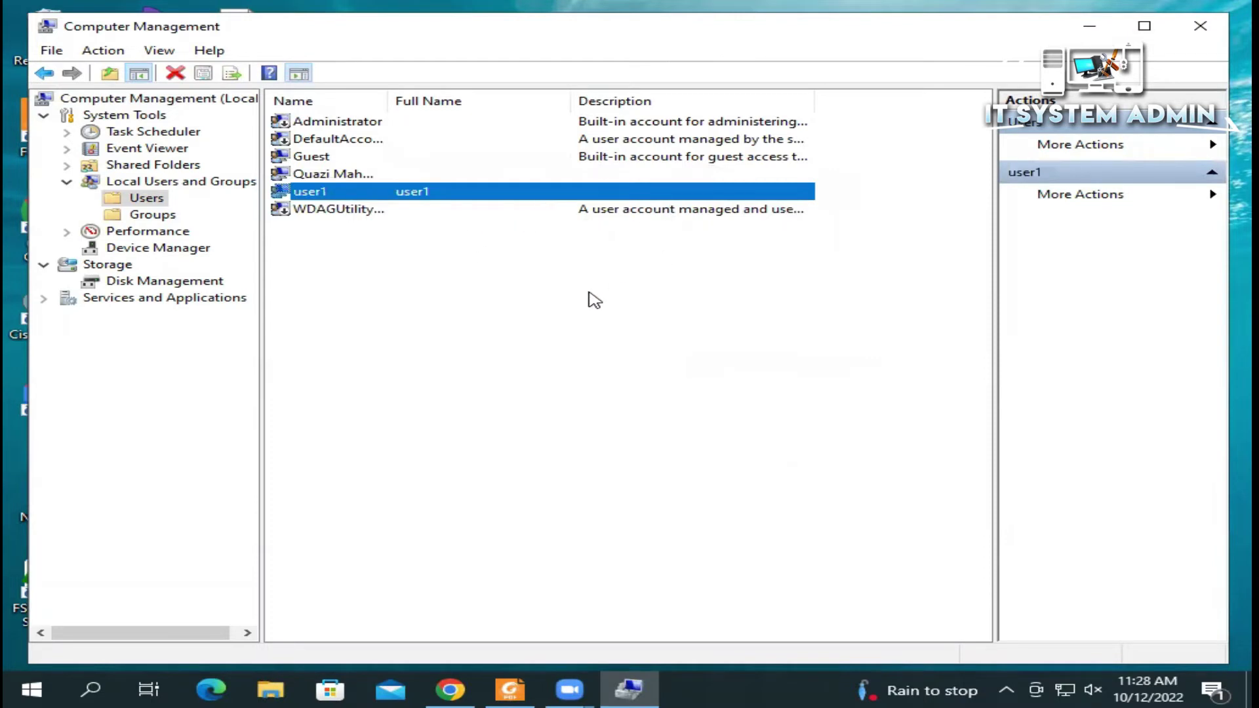
# Step: Close Computer Management and create a new desktop folder named Shared
pyautogui.click(1200, 25)
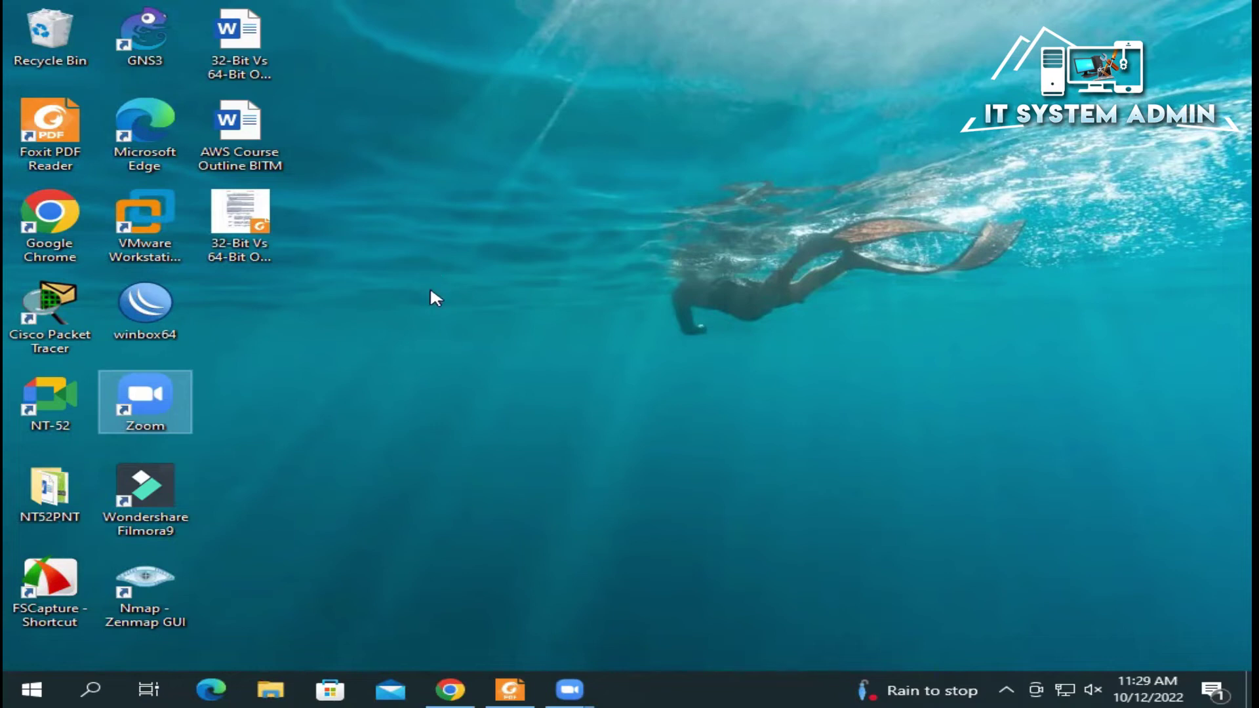
pyautogui.rightClick(413, 265)
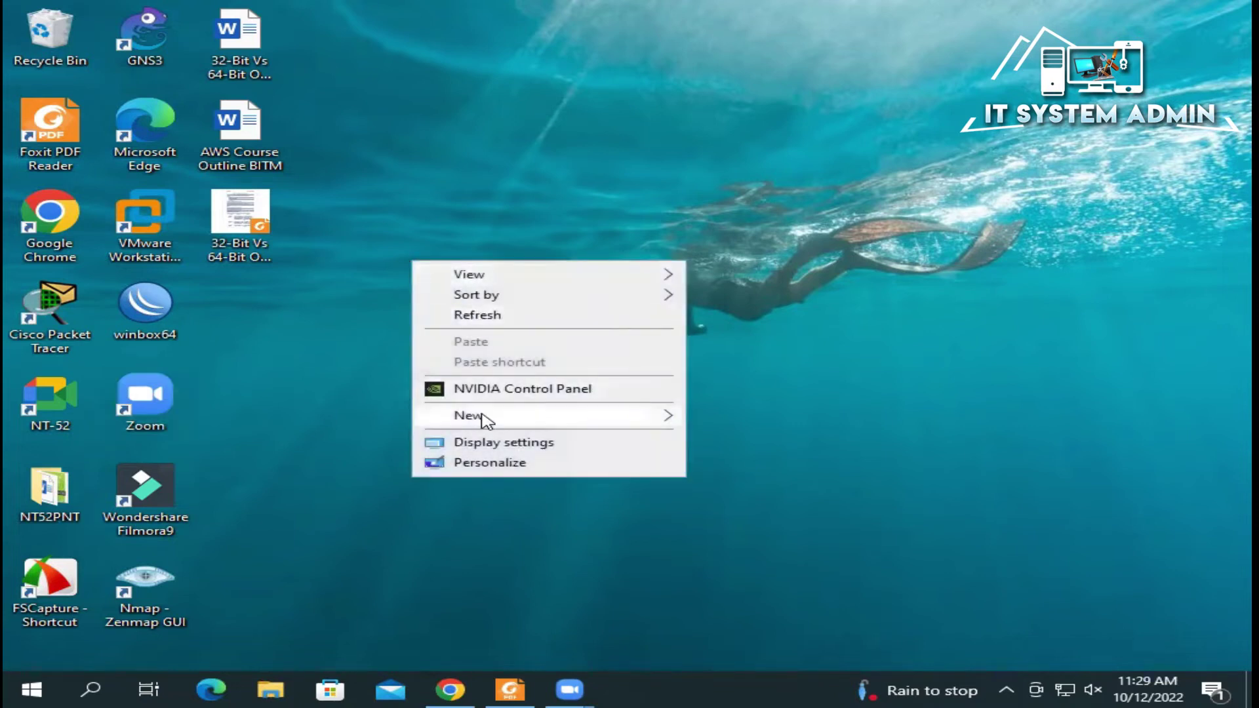
pyautogui.moveTo(483, 416)
pyautogui.click(750, 417)
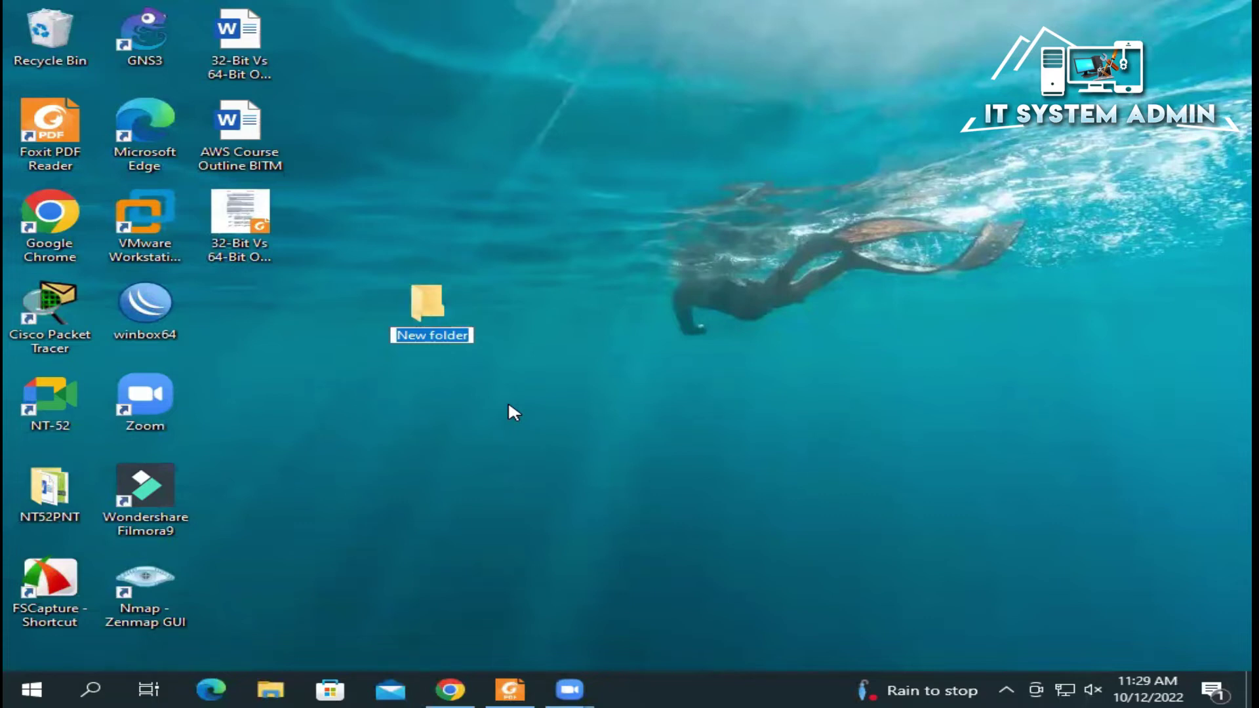
pyautogui.write('Share')
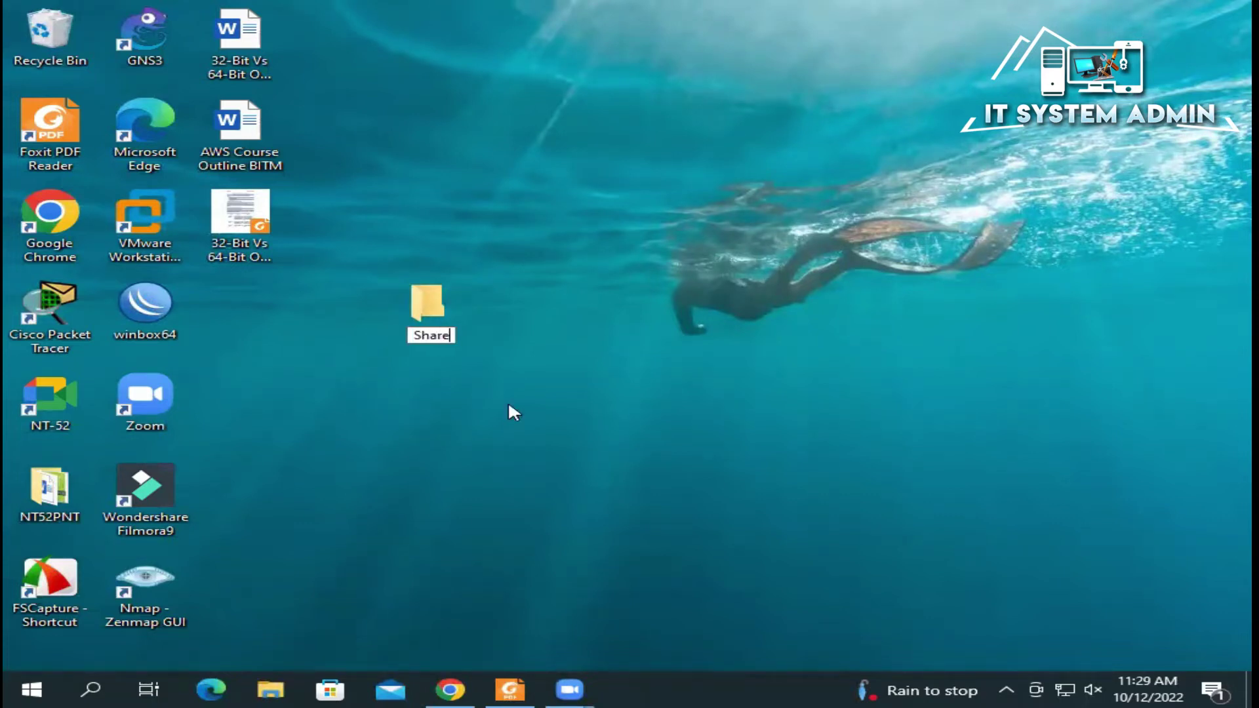
pyautogui.write('d')
pyautogui.press('Return')
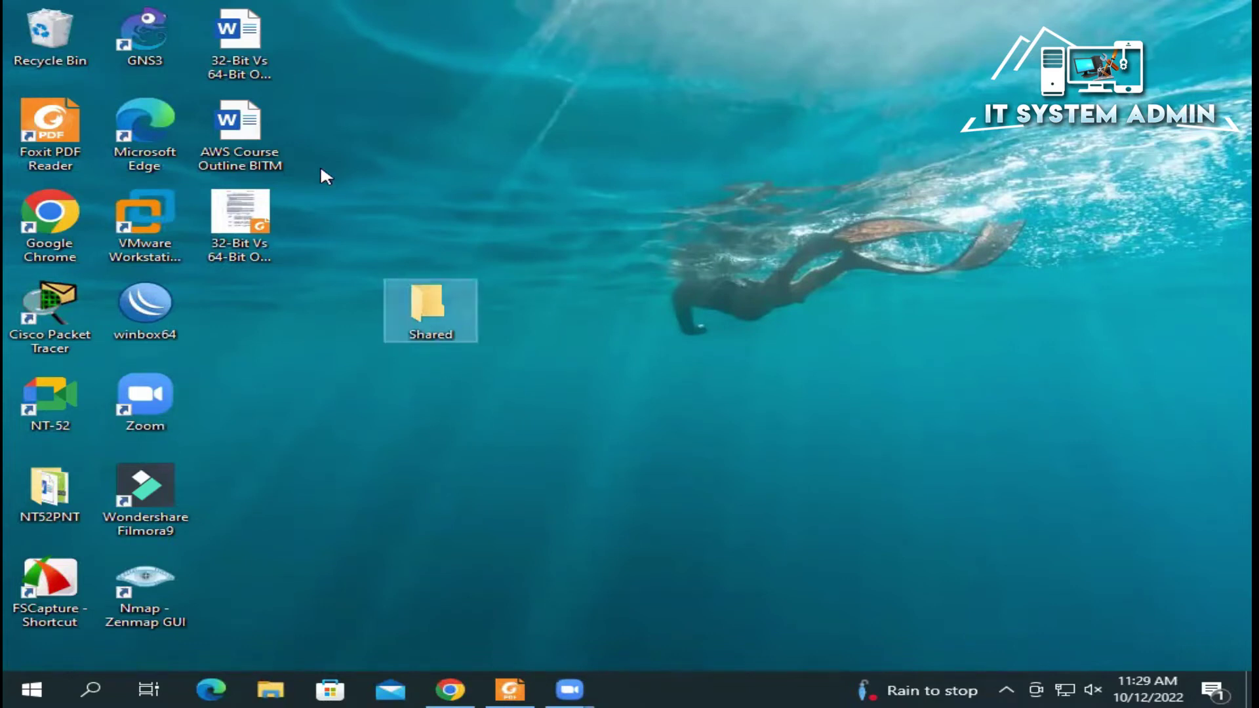
# Step: Move the three 32-Bit Vs 64-Bit and AWS Course Outline BITM documents into Shared and verify
pyautogui.moveTo(282, 252); pyautogui.dragTo(439, 302)
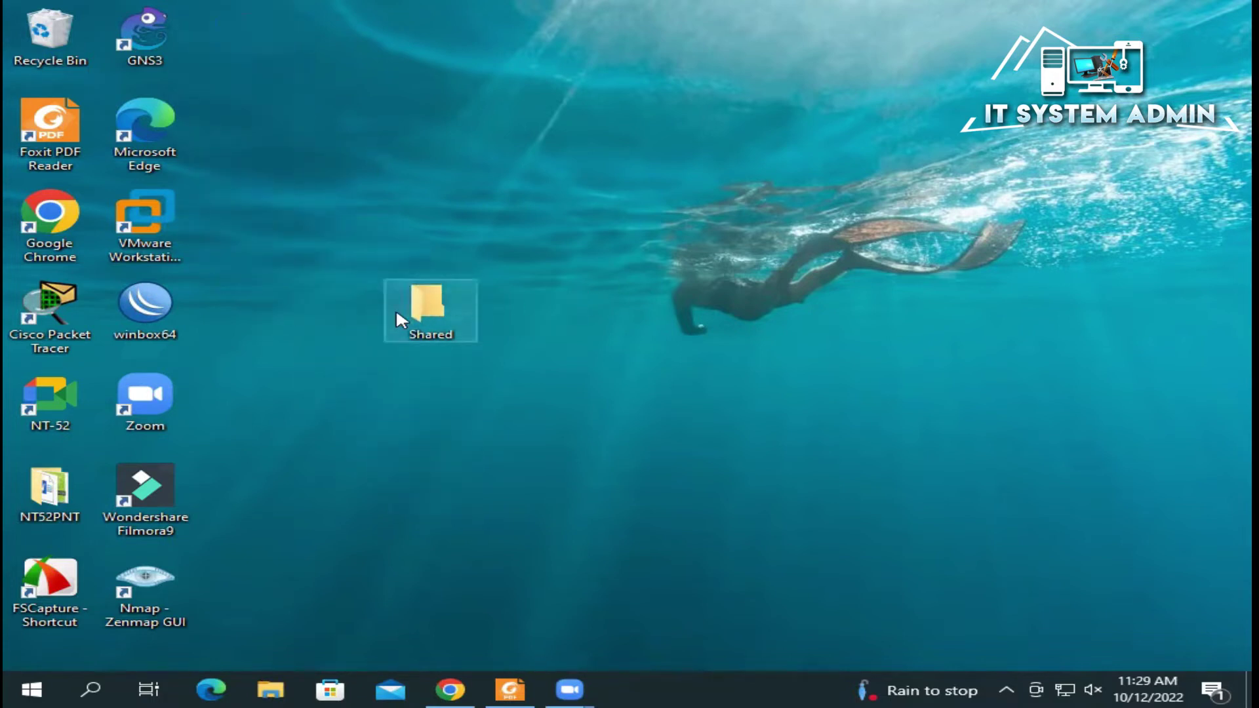
pyautogui.doubleClick(420, 308)
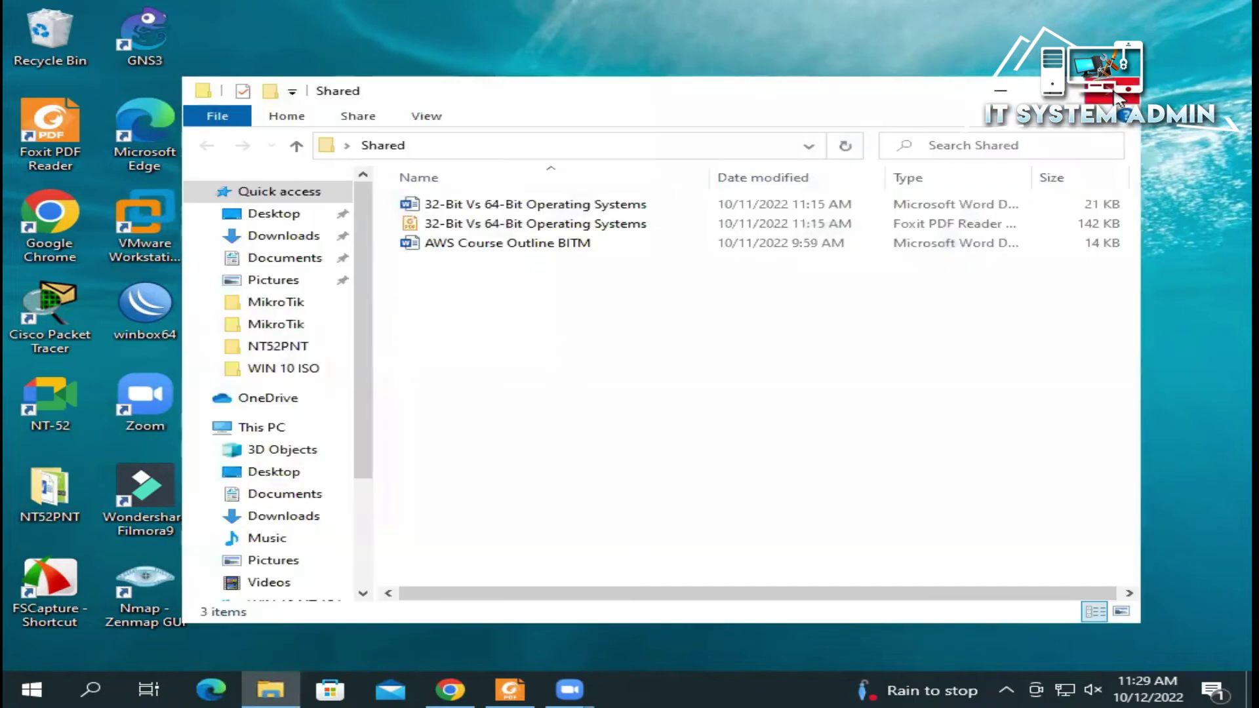
pyautogui.click(1120, 92)
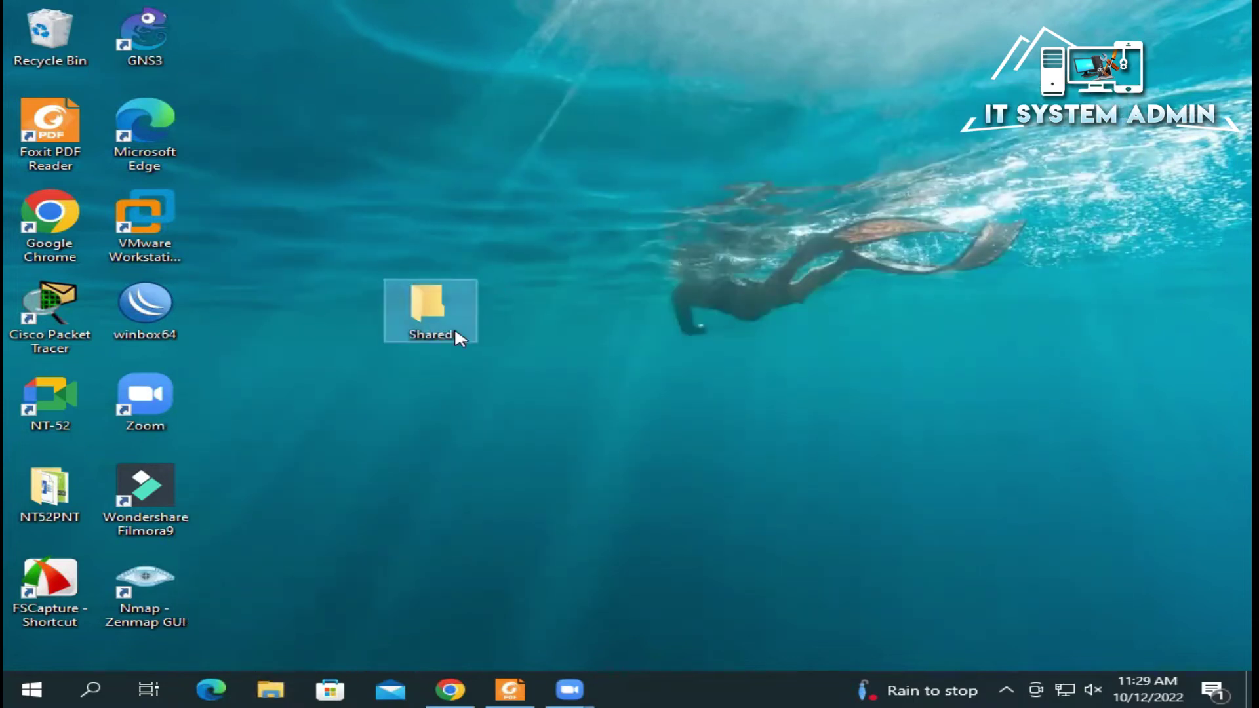
# Step: Give specific people access to Shared: add user1 with Read/Write permission and share
pyautogui.rightClick(426, 321)
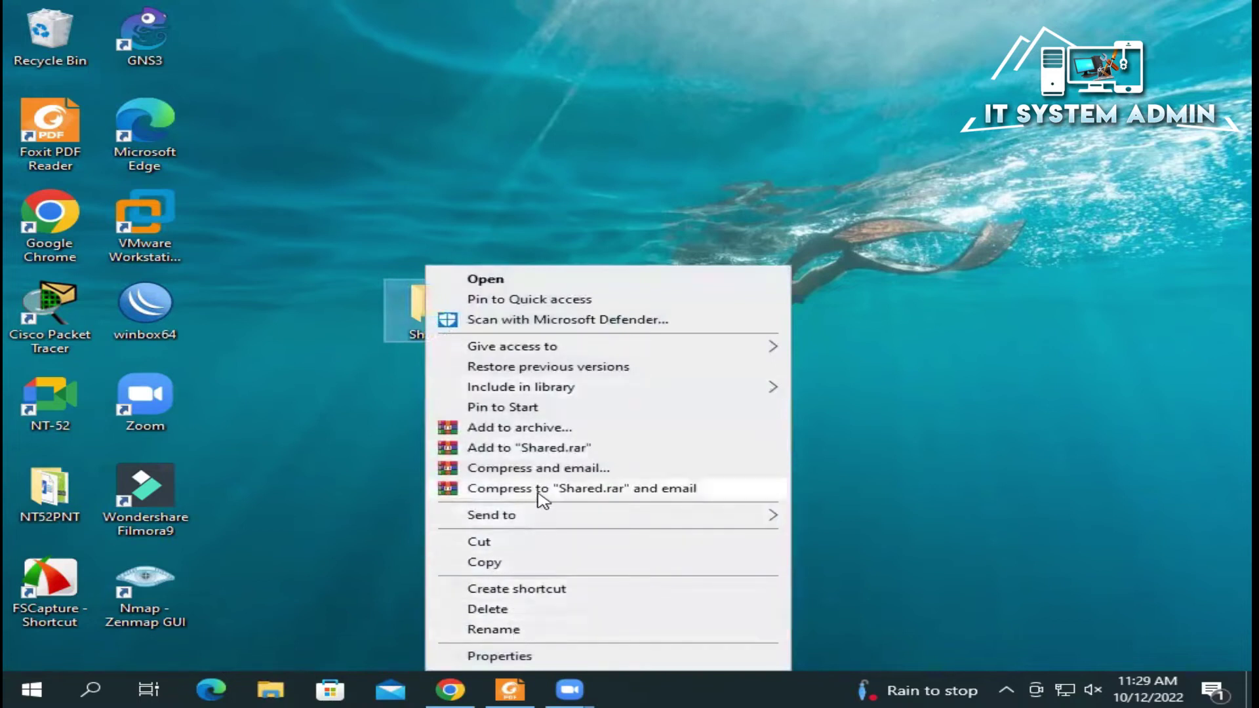
pyautogui.moveTo(548, 353)
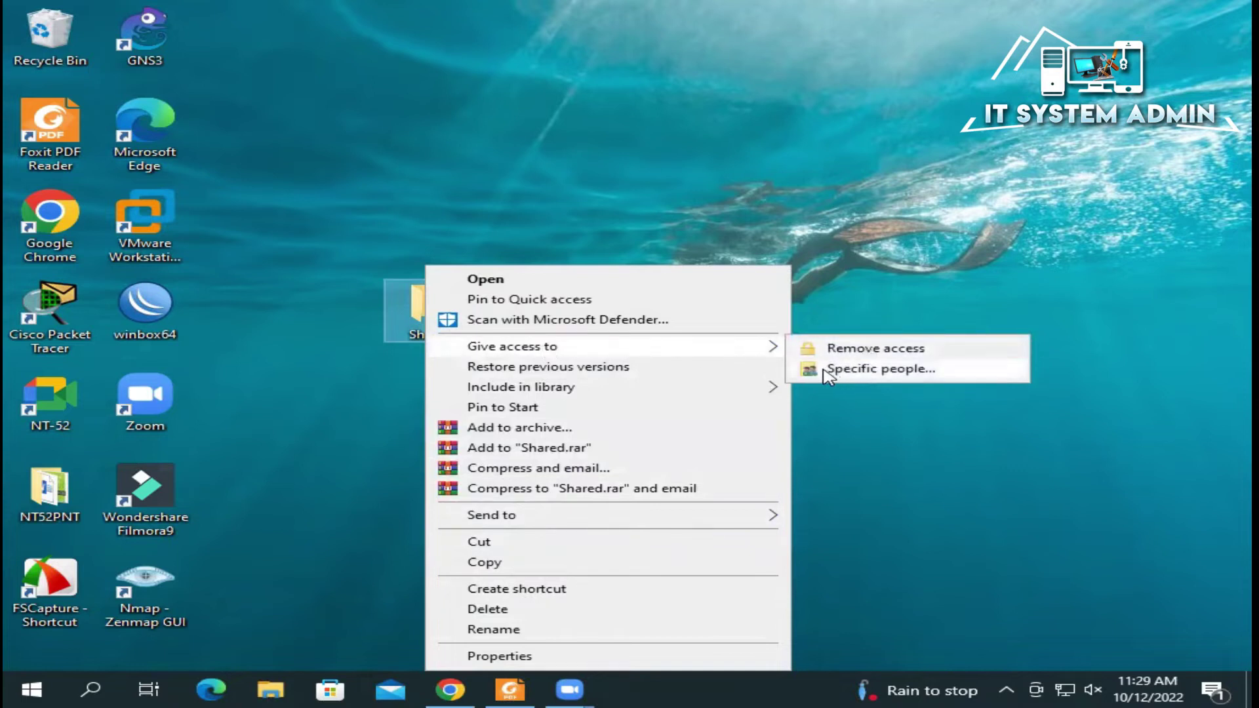
pyautogui.click(889, 374)
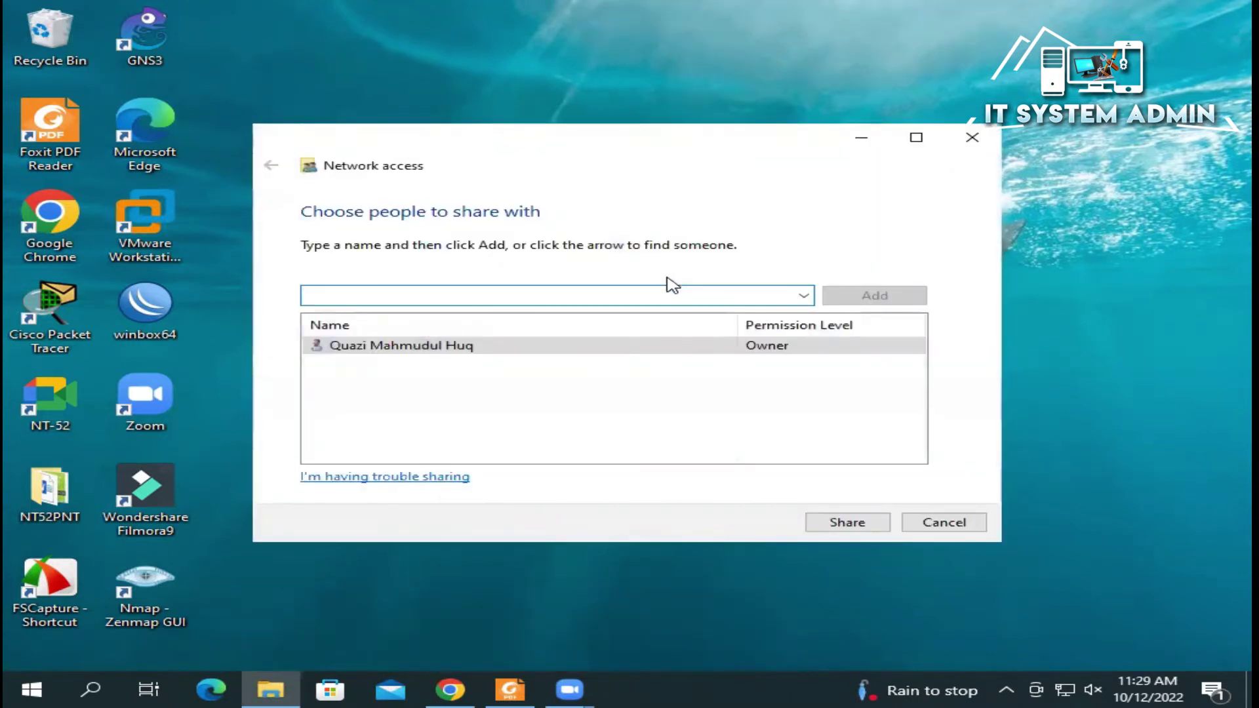
pyautogui.click(803, 295)
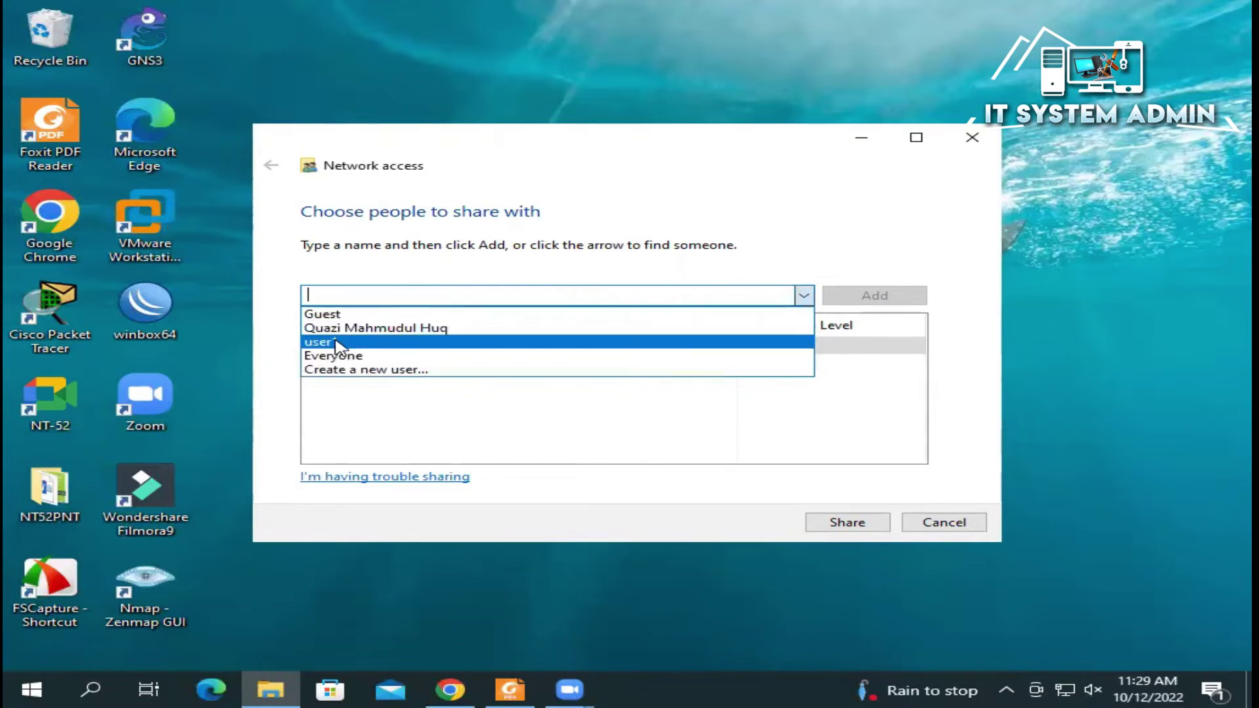
pyautogui.click(369, 341)
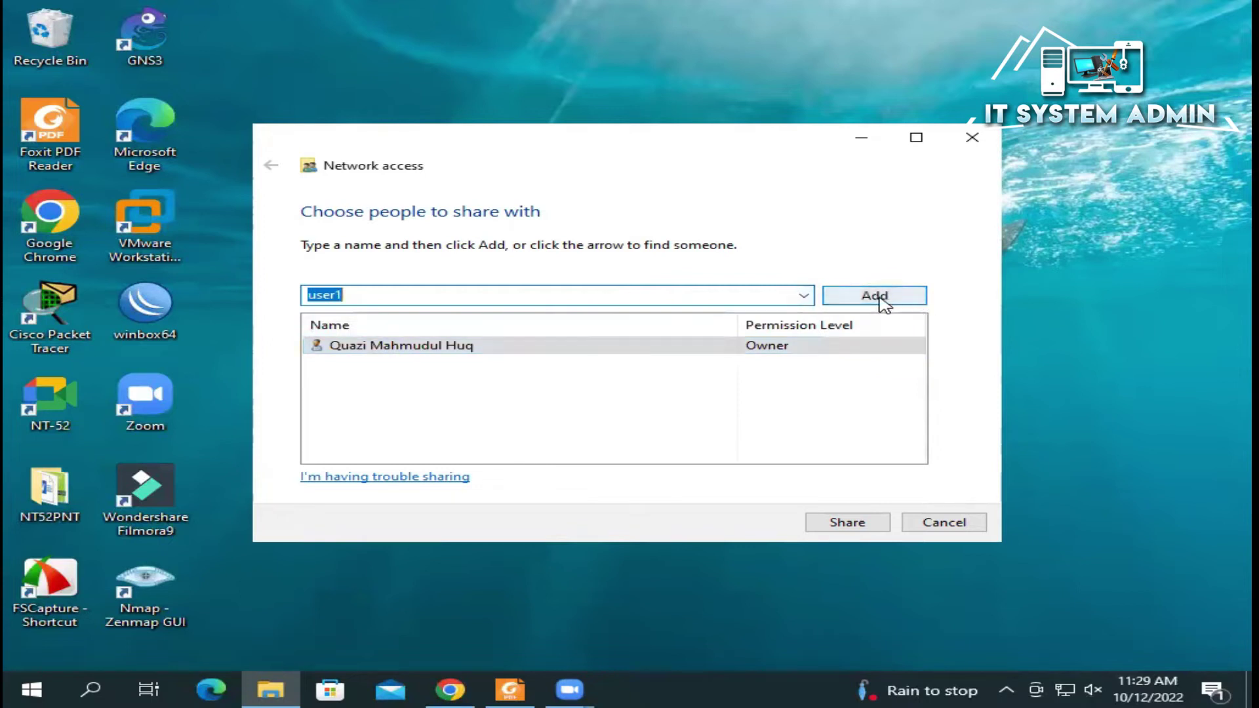
pyautogui.click(879, 296)
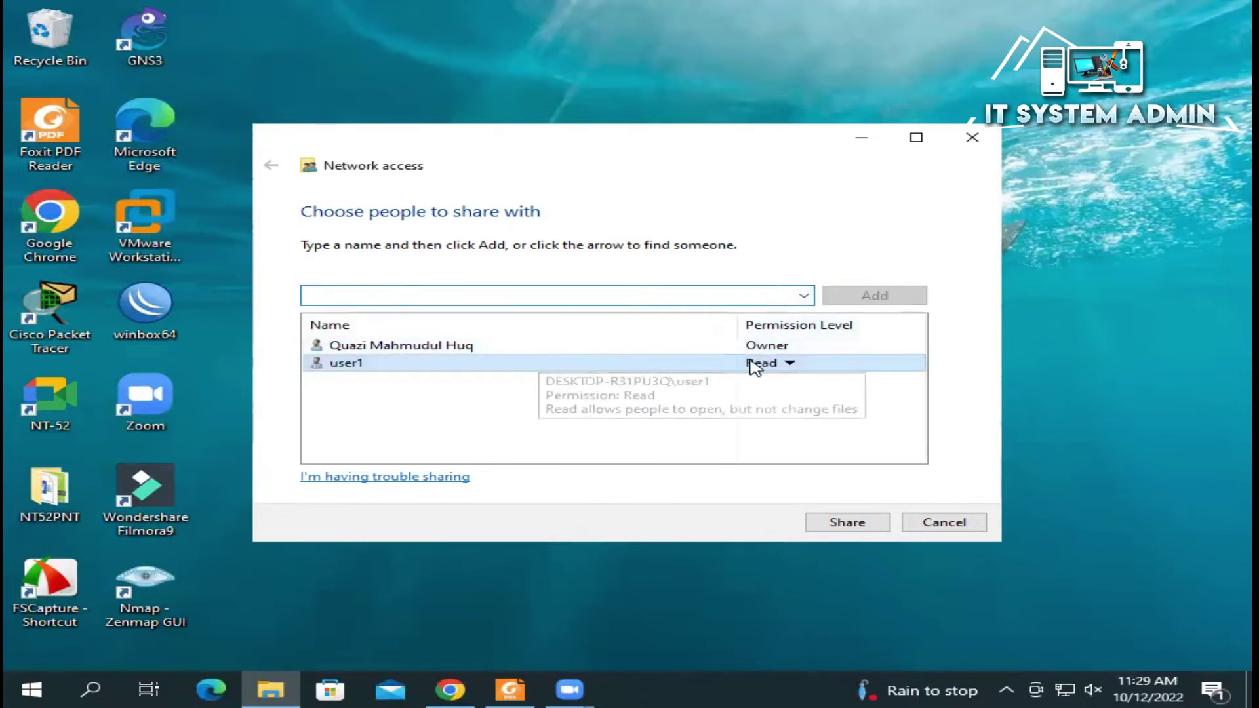
pyautogui.click(790, 364)
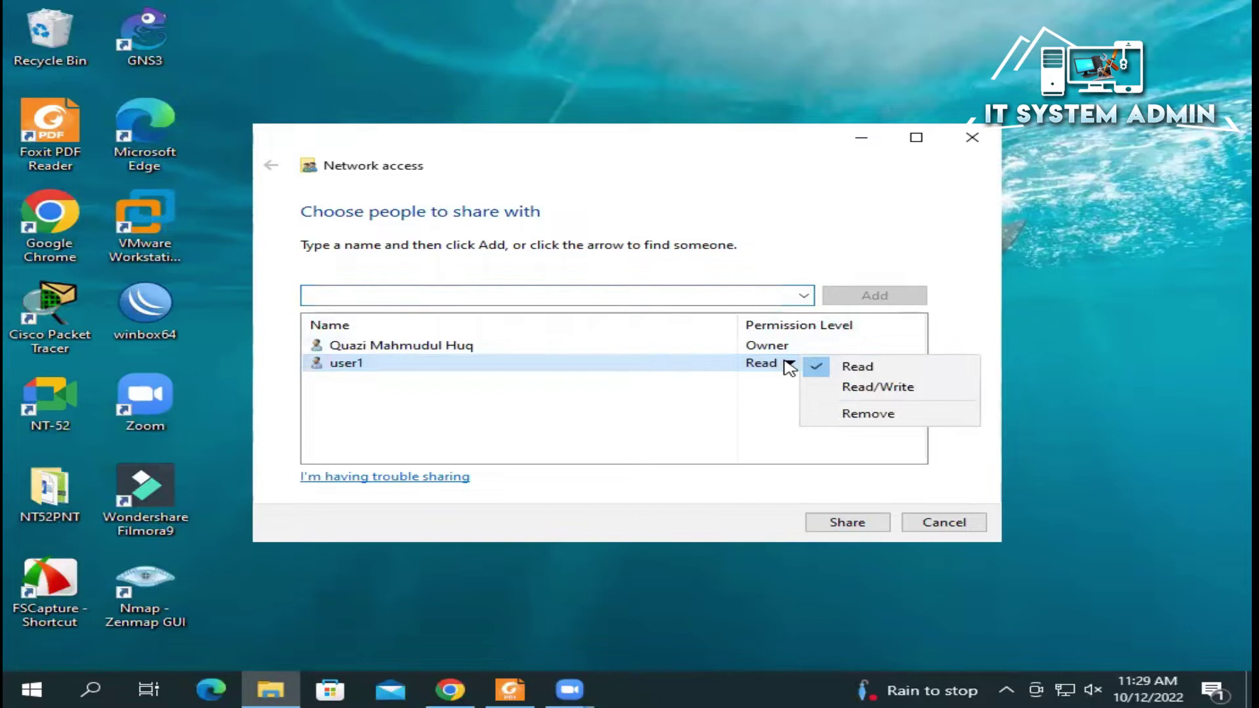
pyautogui.click(845, 388)
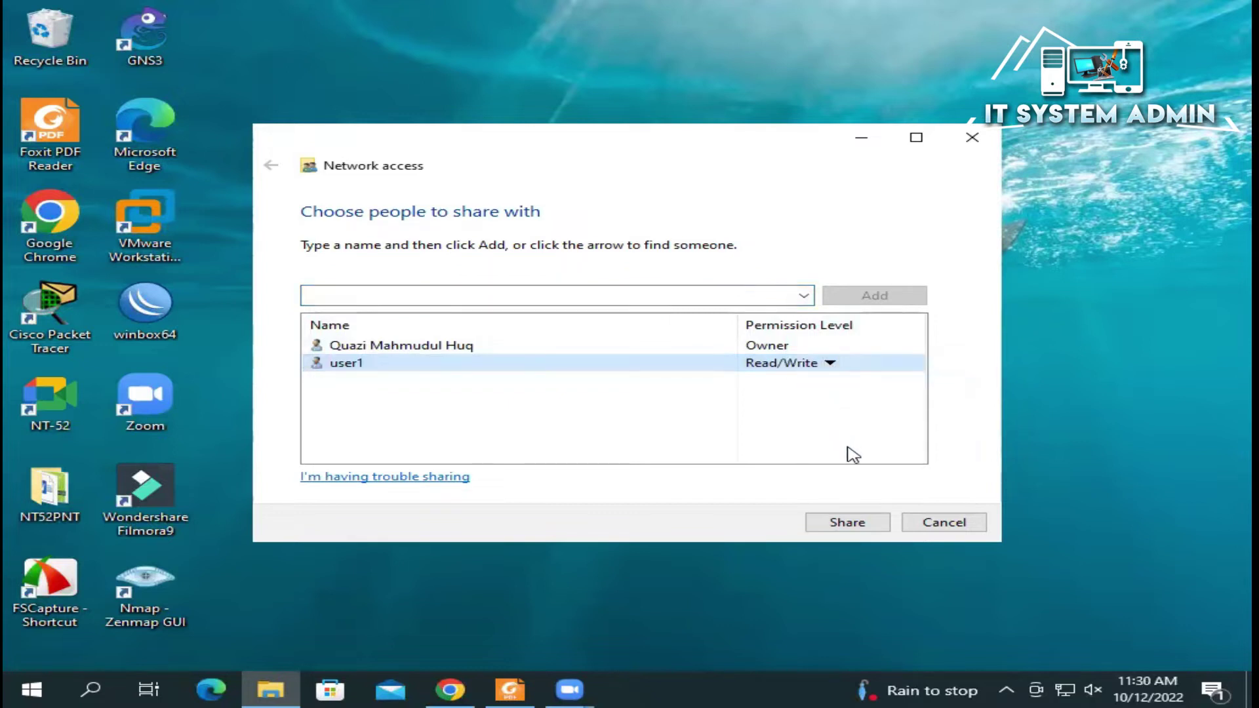
pyautogui.click(853, 523)
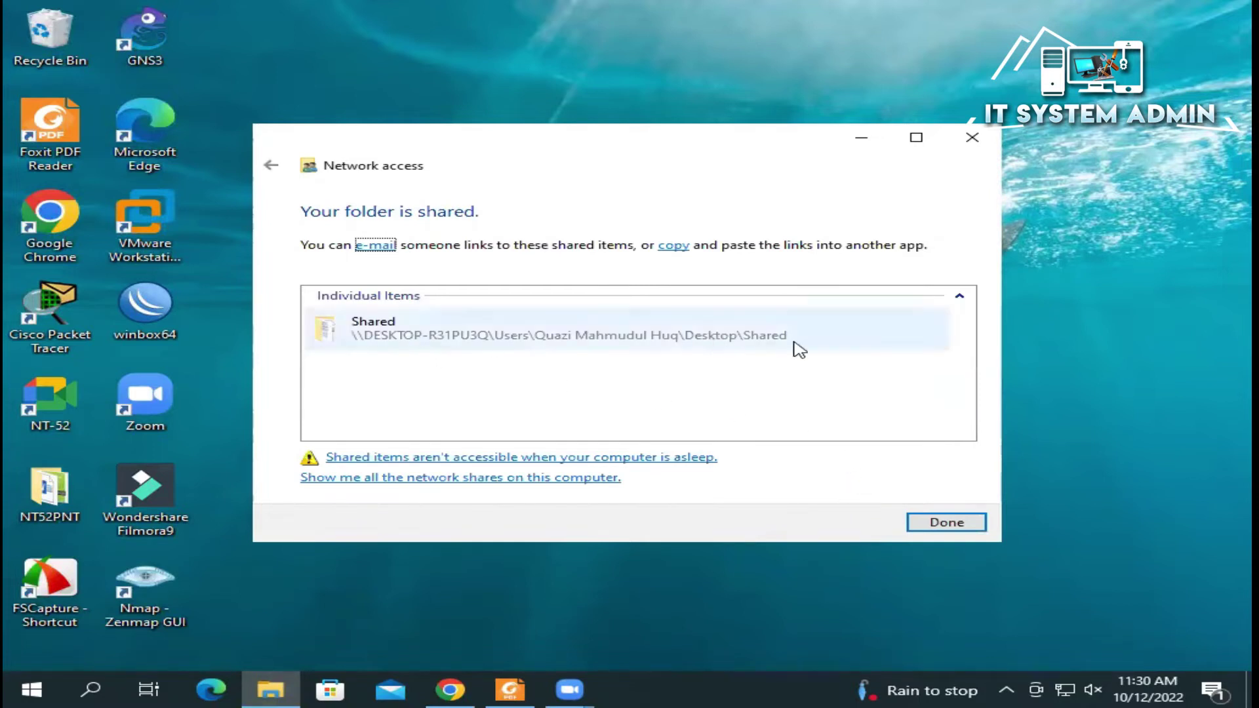
# Step: Finish the sharing wizard and tick 'Share this folder' in Shared's Advanced Sharing properties
pyautogui.click(951, 525)
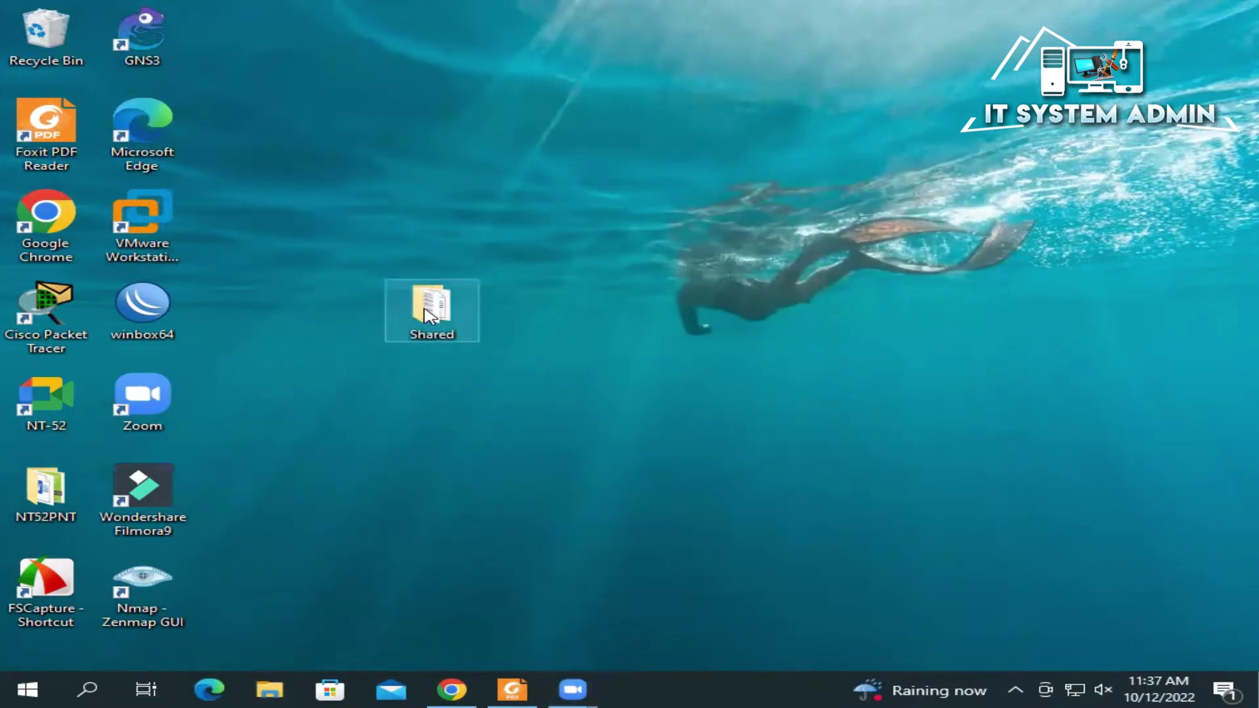
pyautogui.rightClick(428, 316)
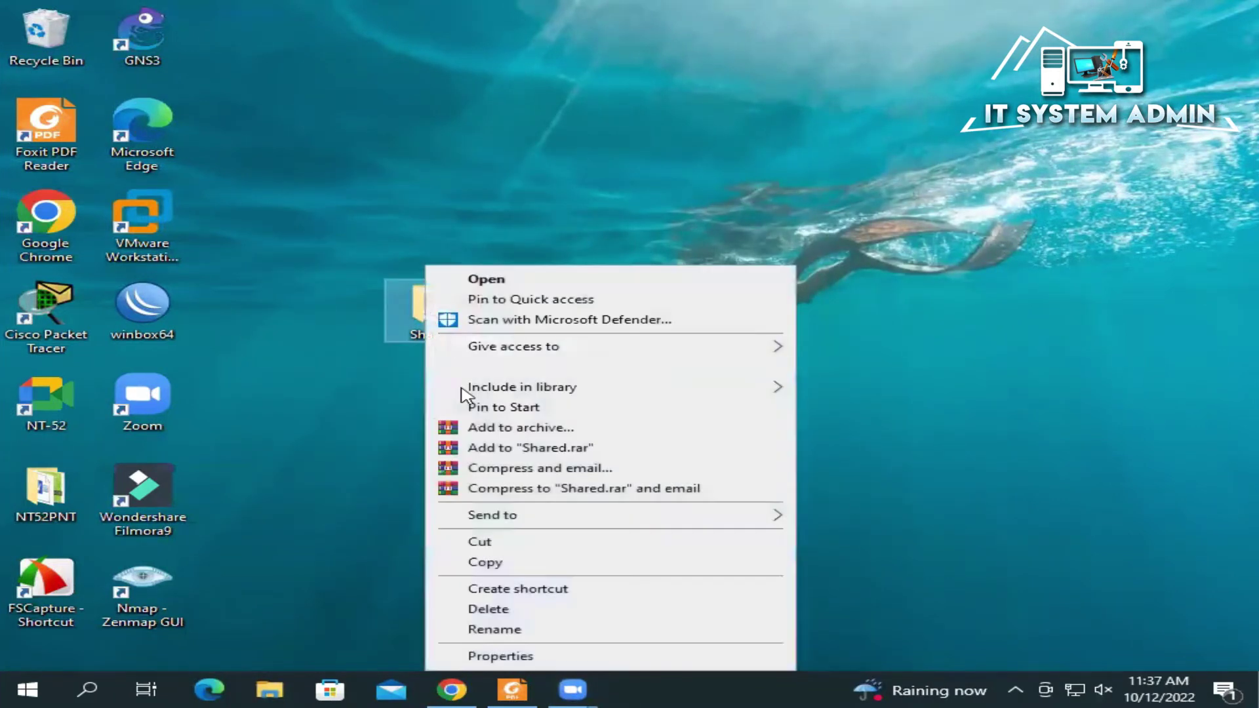
pyautogui.click(542, 657)
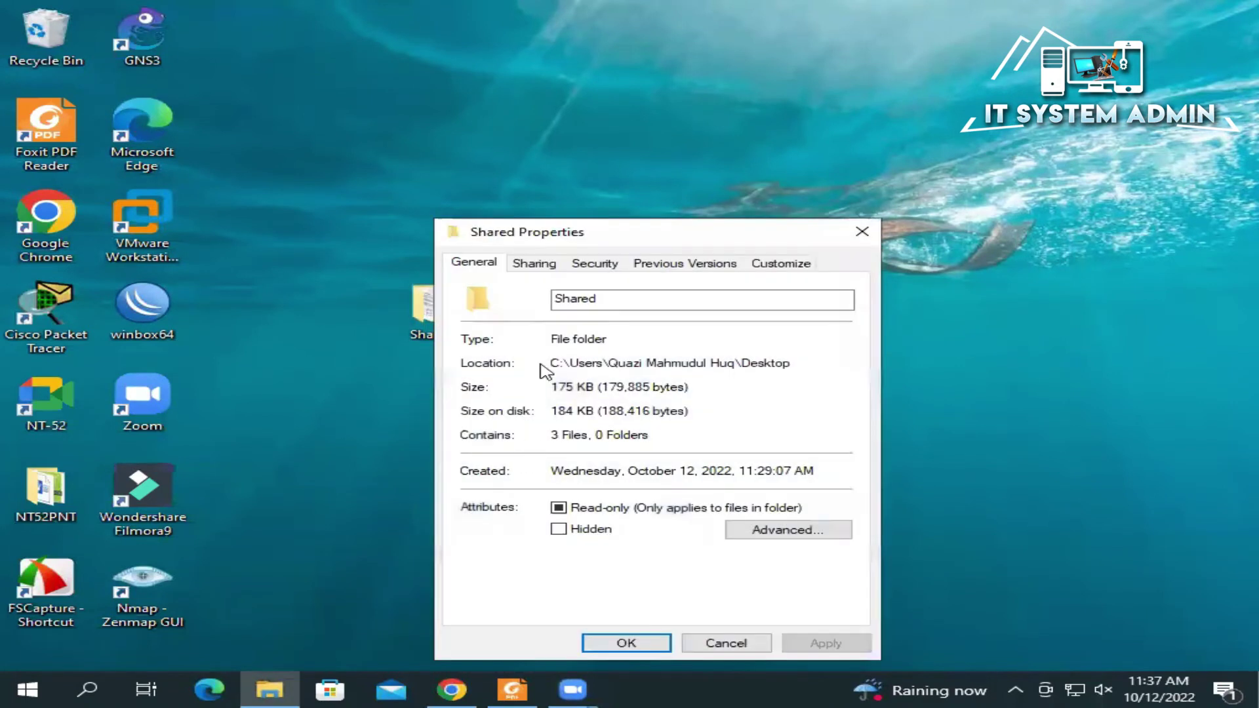
pyautogui.moveTo(593, 236); pyautogui.dragTo(593, 175)
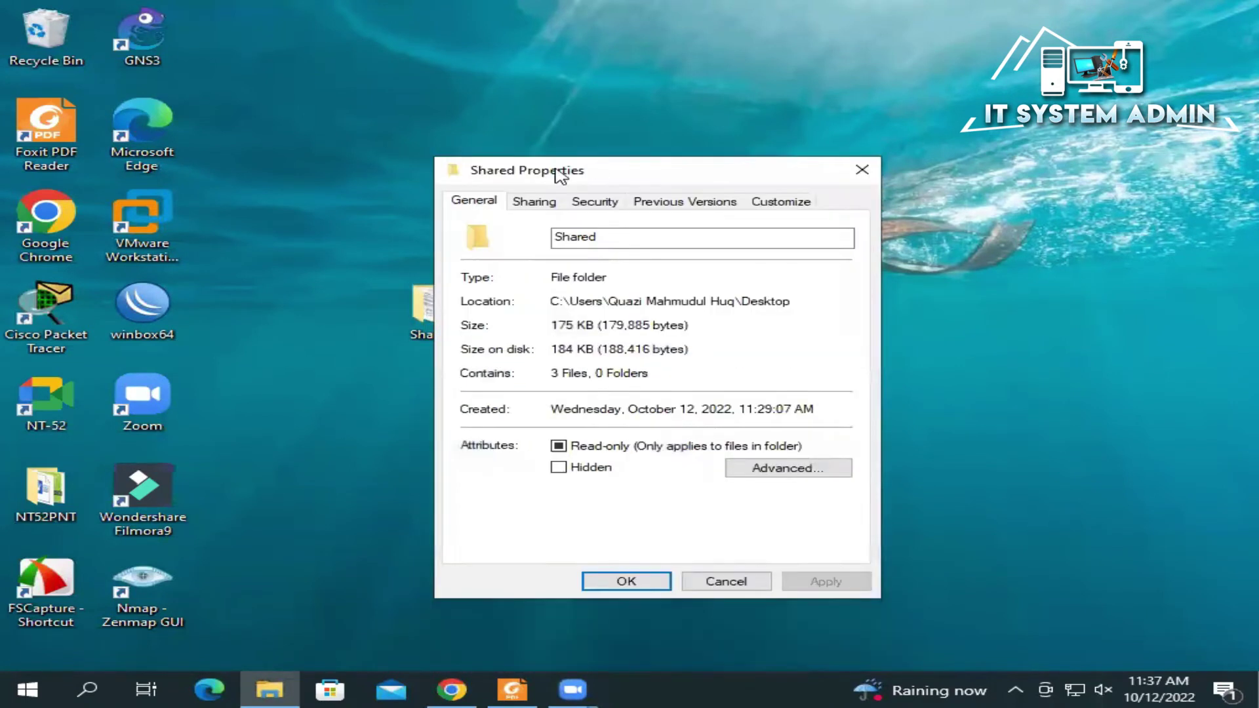
pyautogui.click(532, 201)
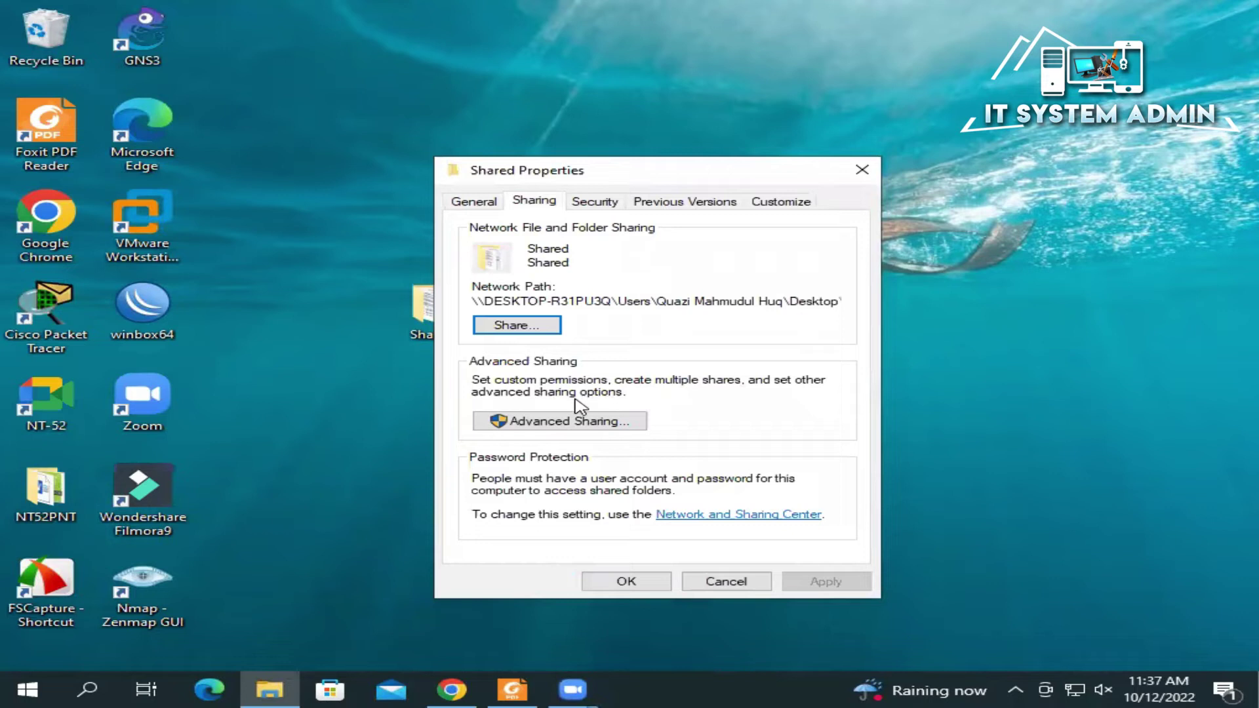
pyautogui.click(554, 426)
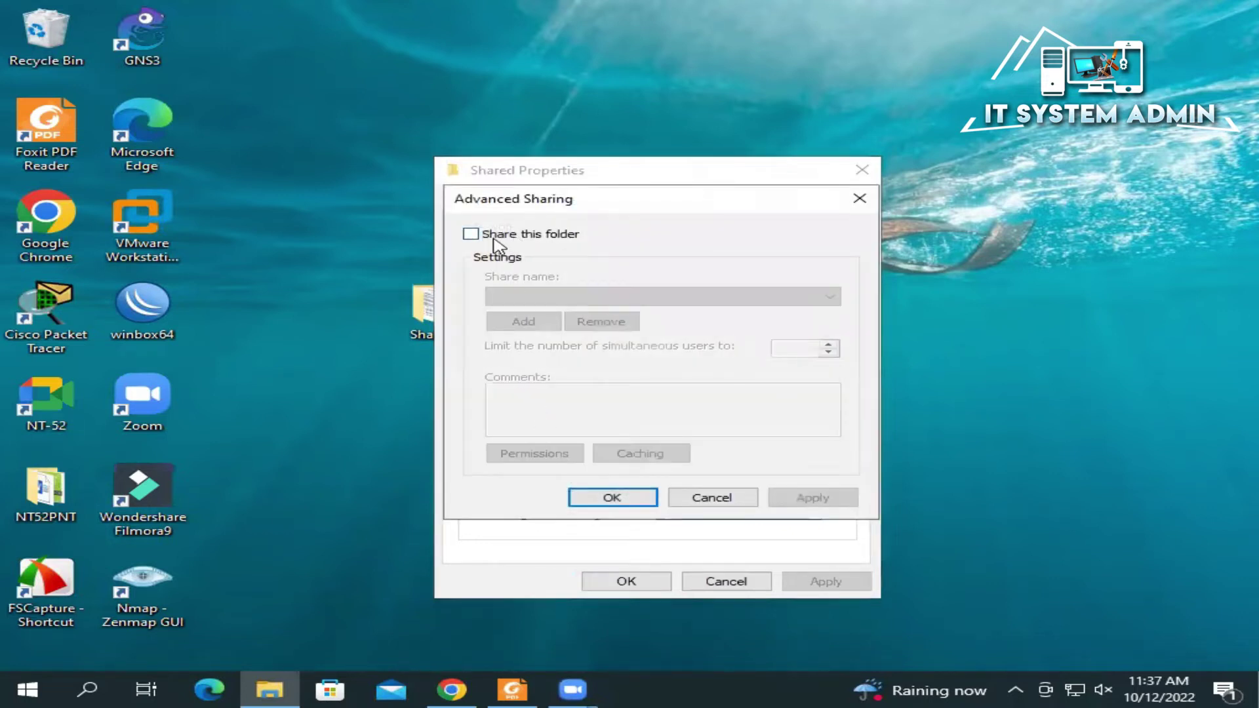
pyautogui.click(472, 235)
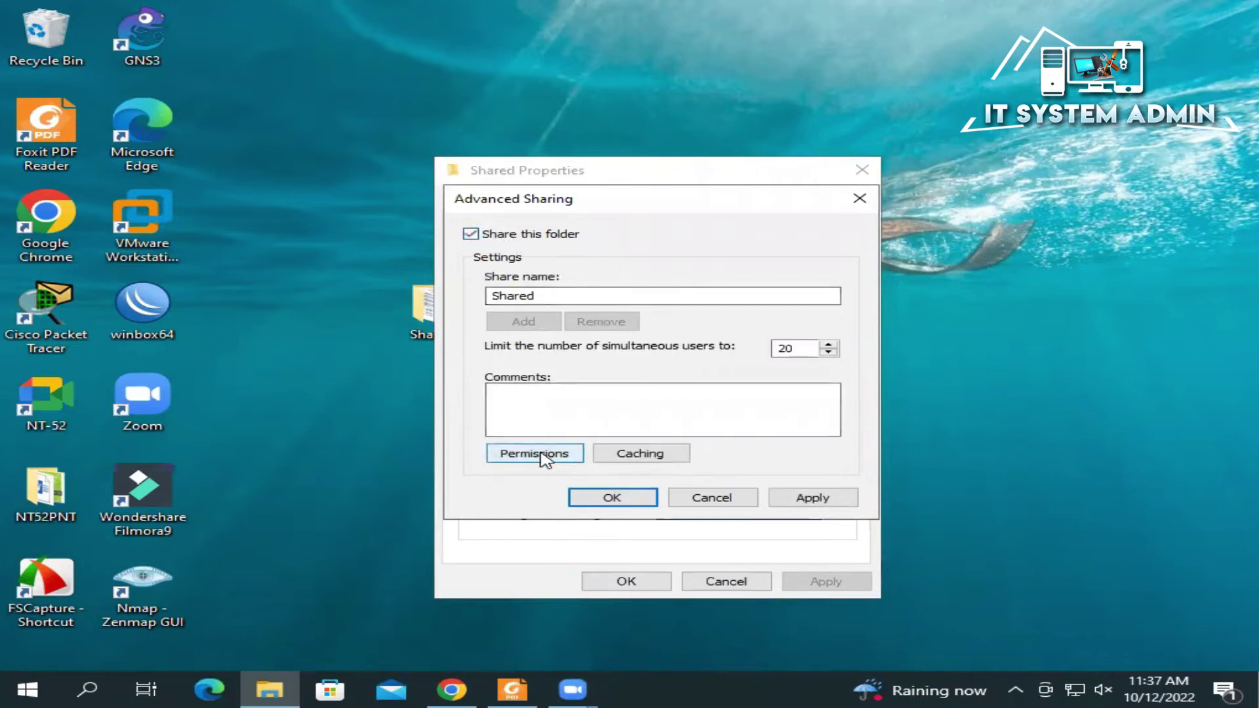
# Step: In the share permissions, remove Everyone and add user1 via Check Names
pyautogui.click(539, 457)
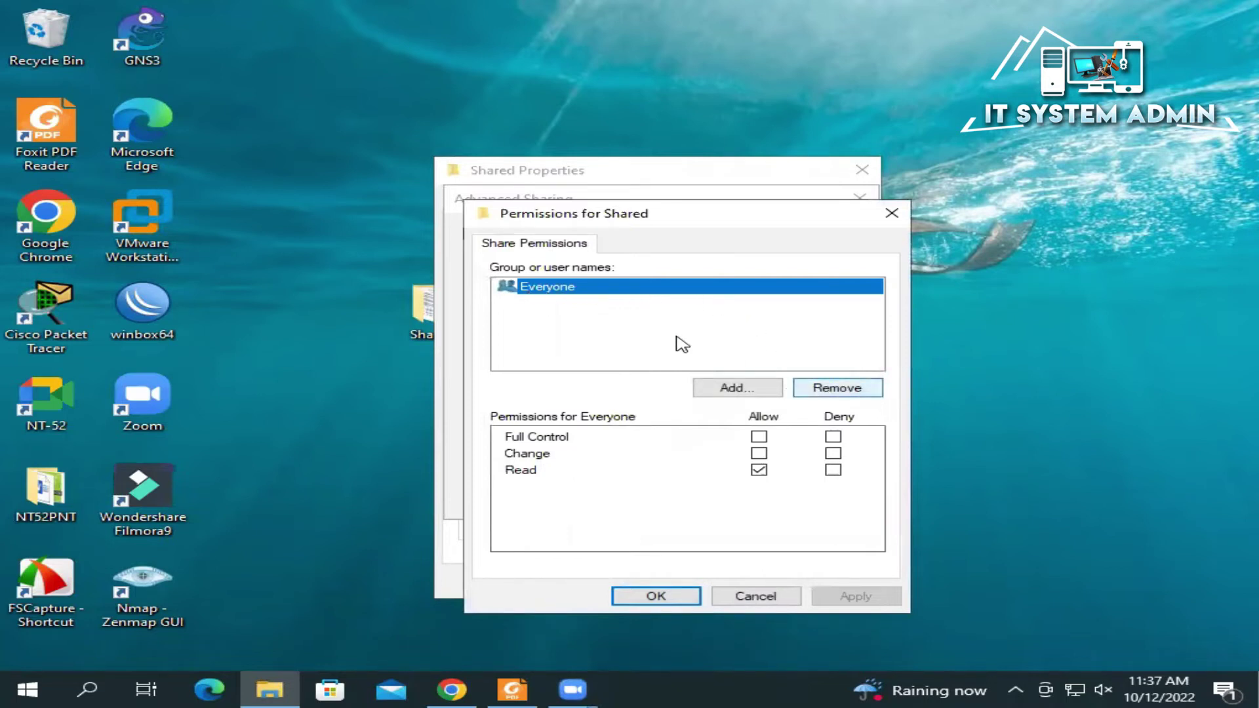
pyautogui.click(850, 392)
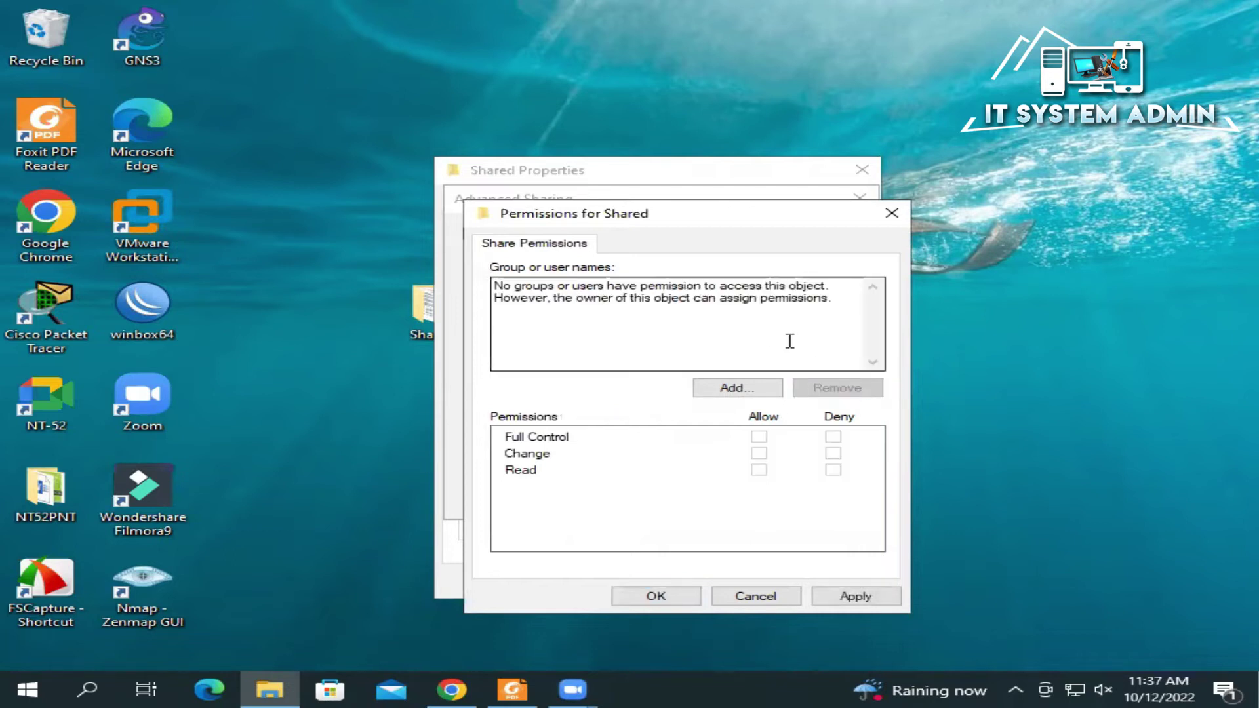
pyautogui.click(732, 389)
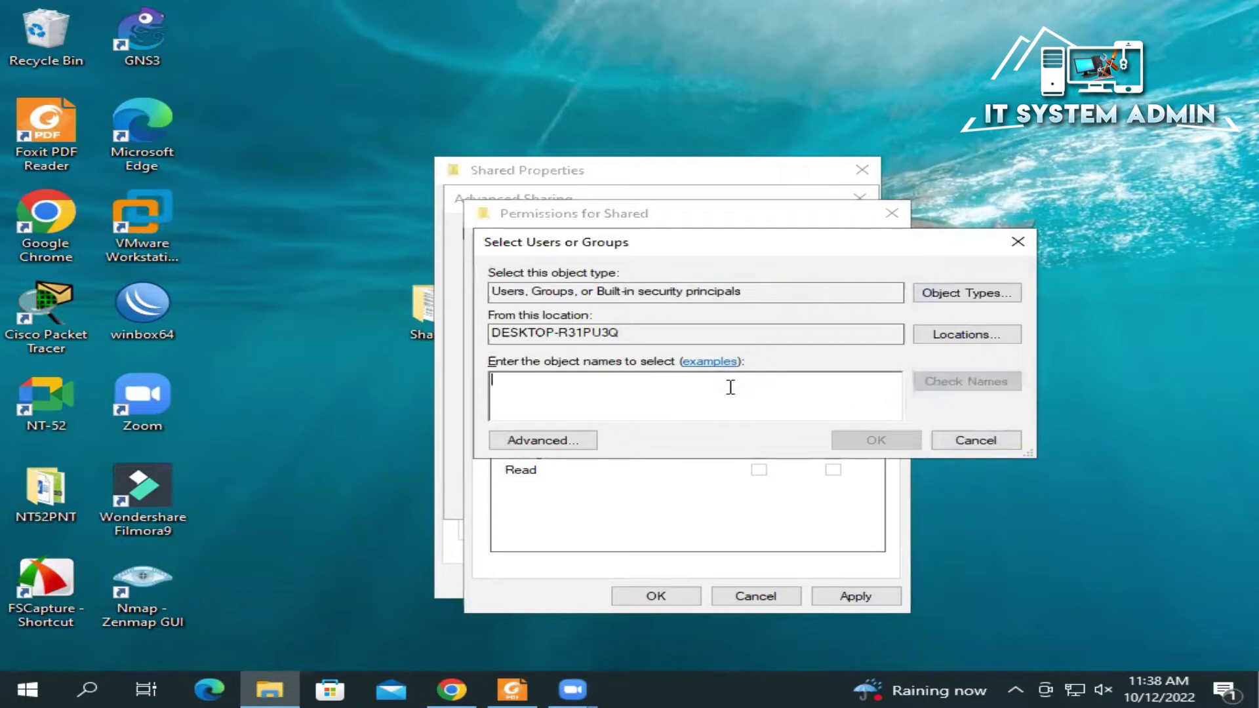
pyautogui.write('user1')
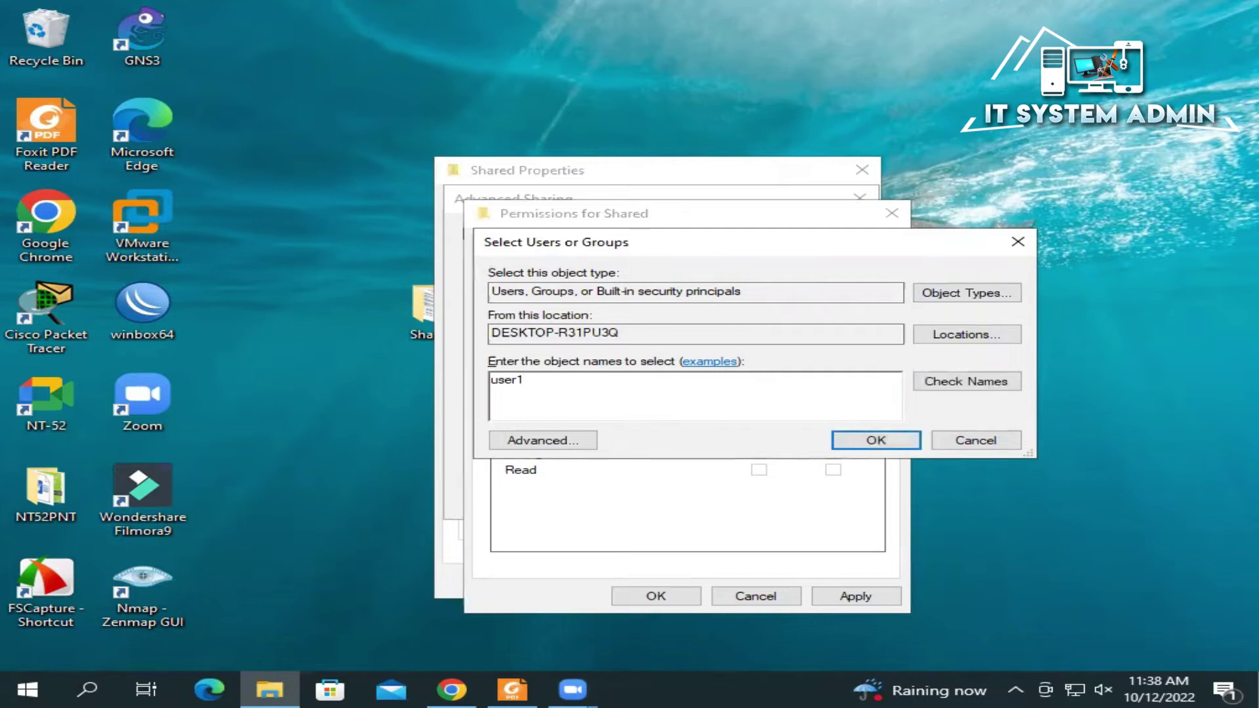
pyautogui.click(974, 388)
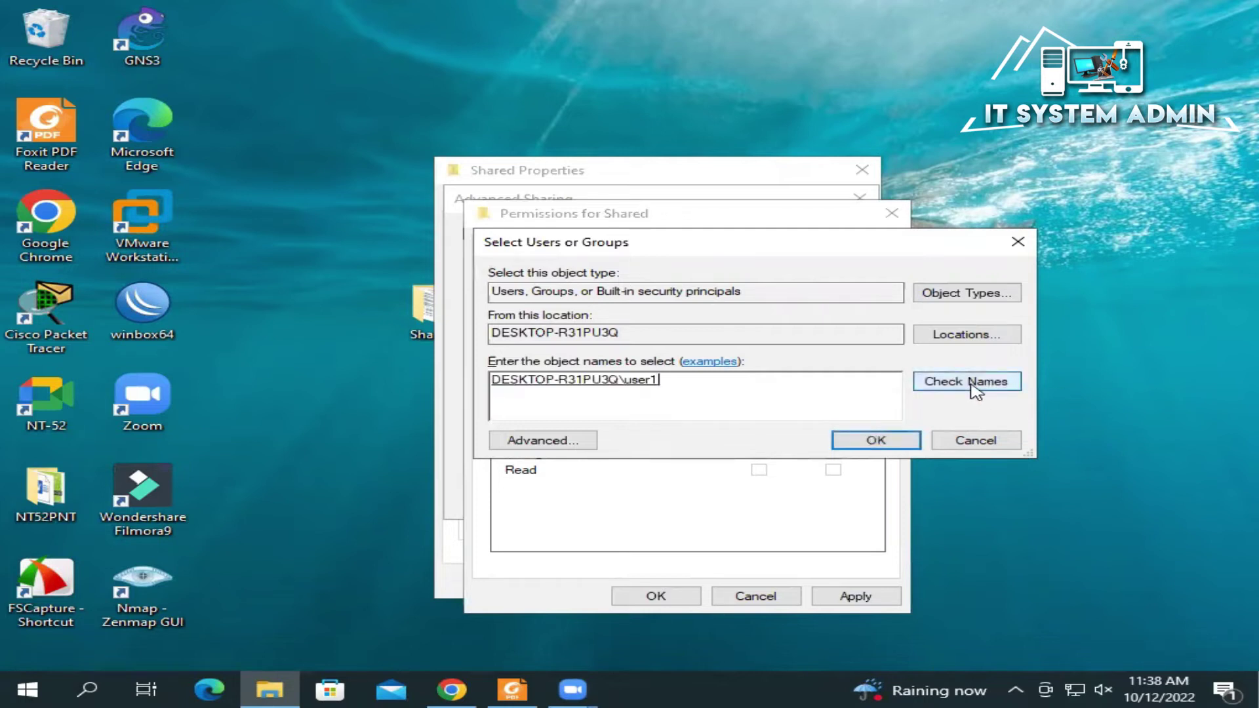
pyautogui.click(859, 446)
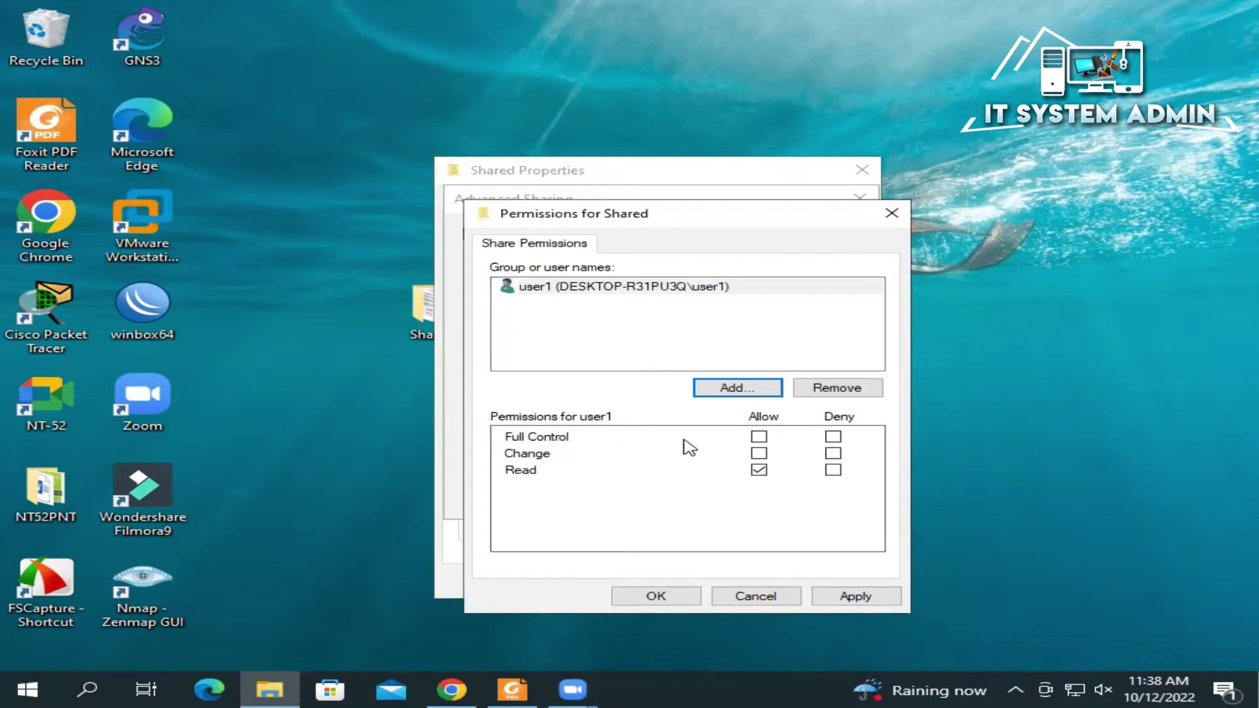
# Step: Allow user1 Full Control and apply both the permissions and Advanced Sharing dialogs
pyautogui.click(759, 436)
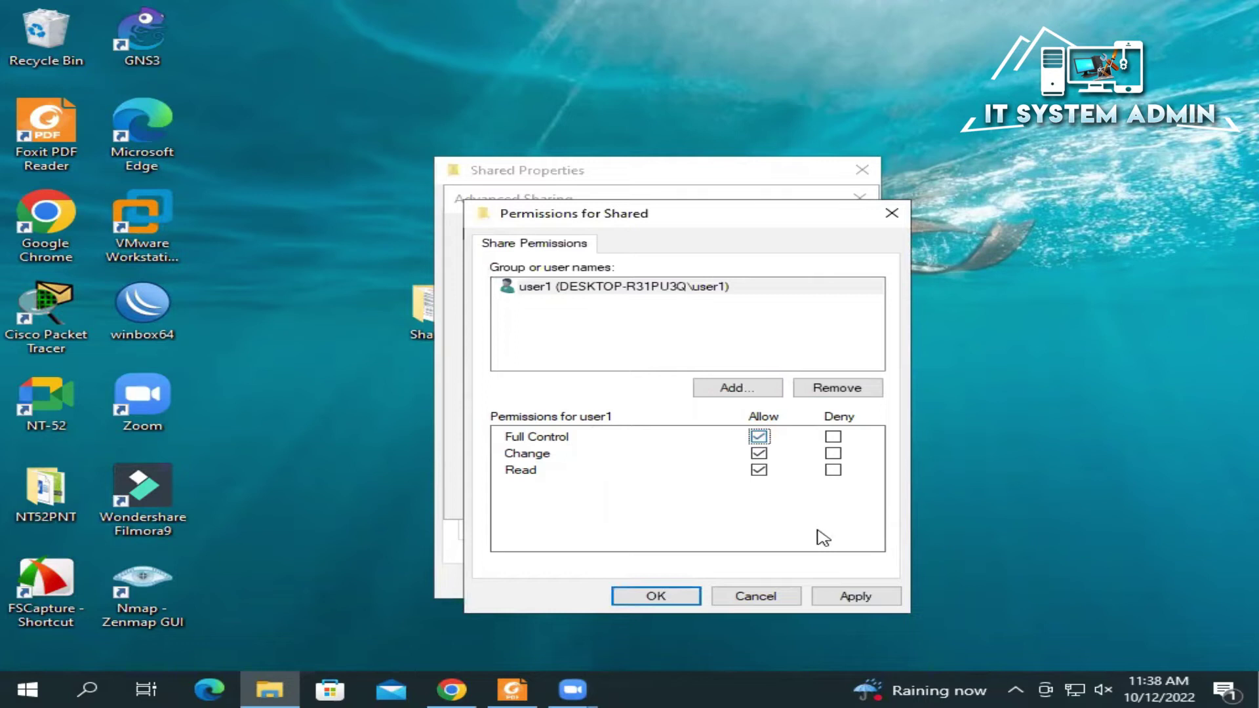
pyautogui.click(854, 597)
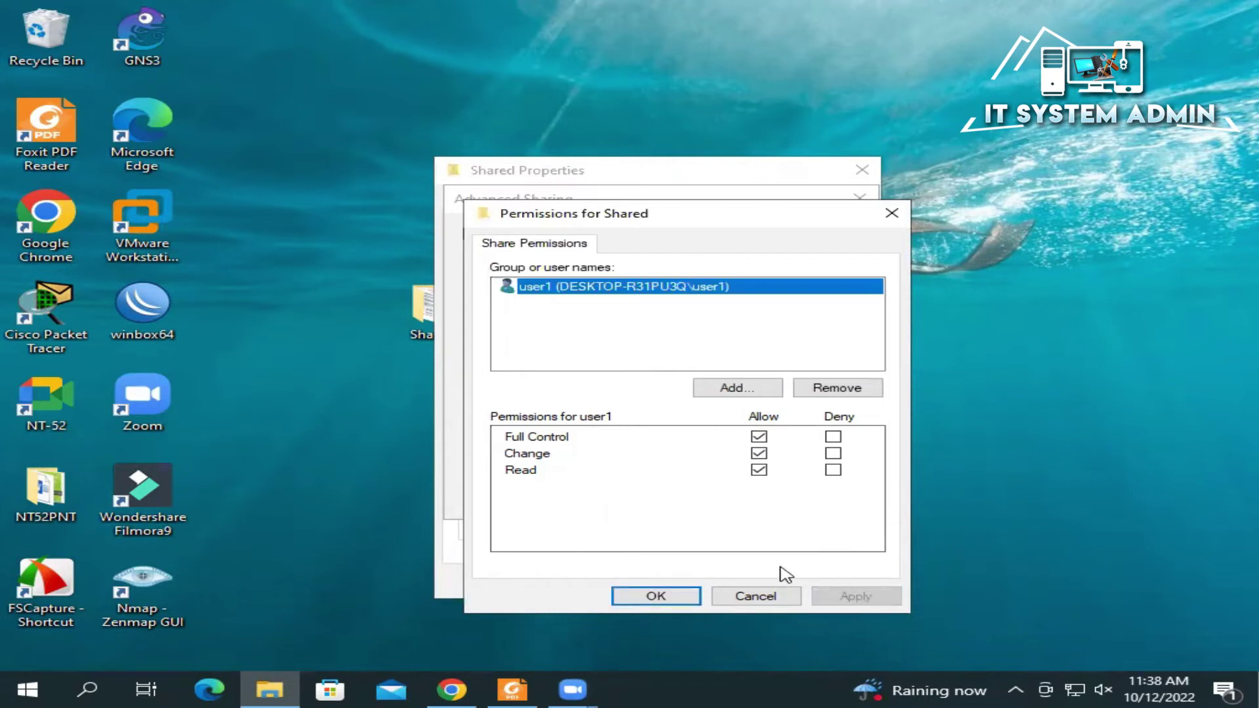
pyautogui.click(678, 594)
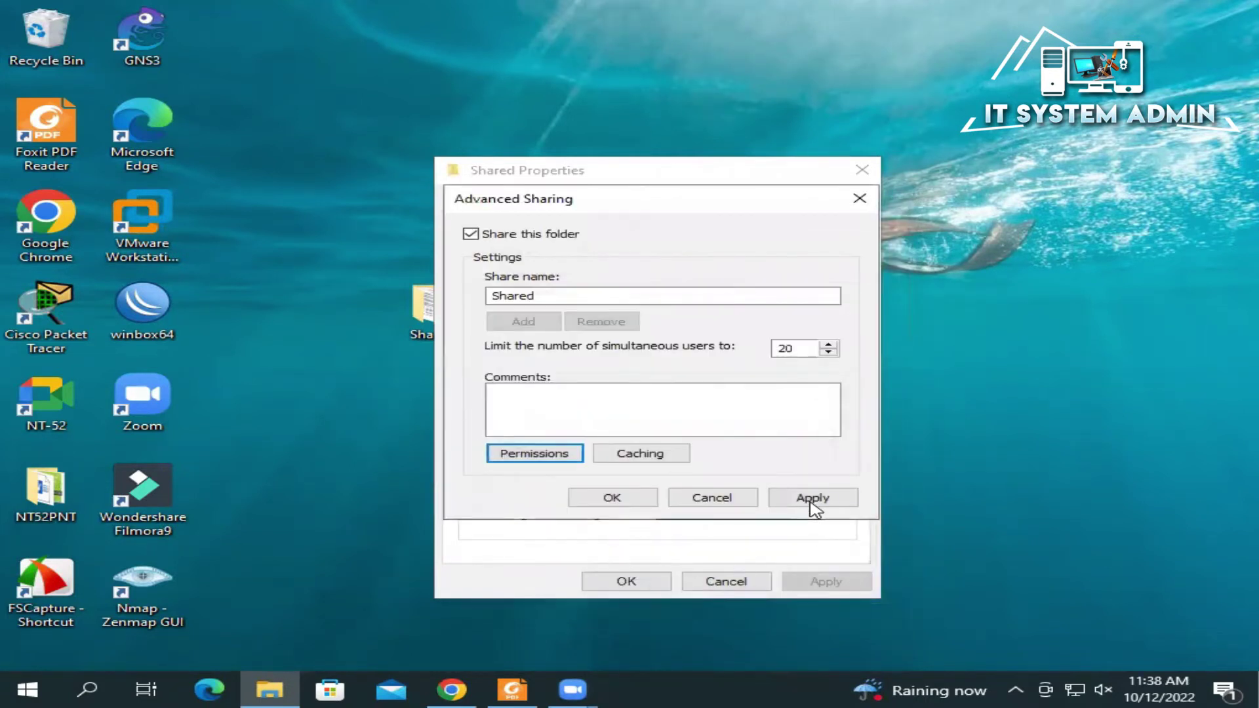
pyautogui.click(811, 502)
pyautogui.click(627, 502)
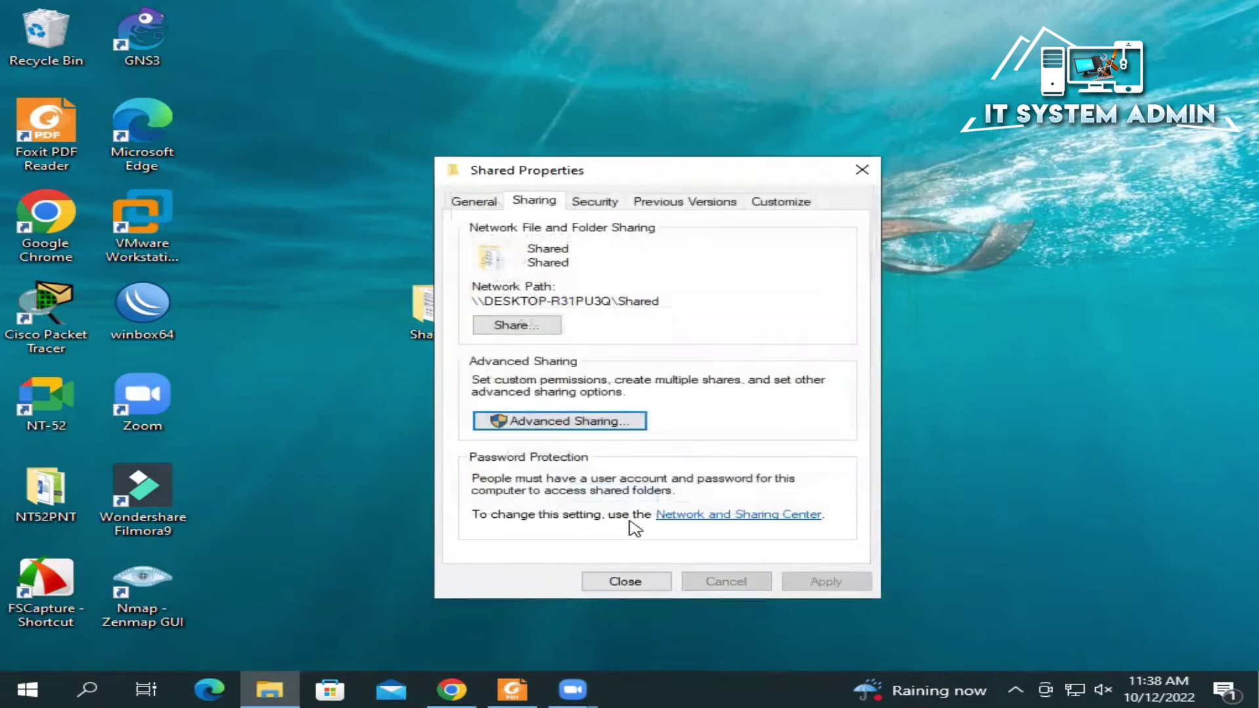
# Step: Close Shared Properties and reach Network and Sharing Center from the Network & Internet settings
pyautogui.click(629, 582)
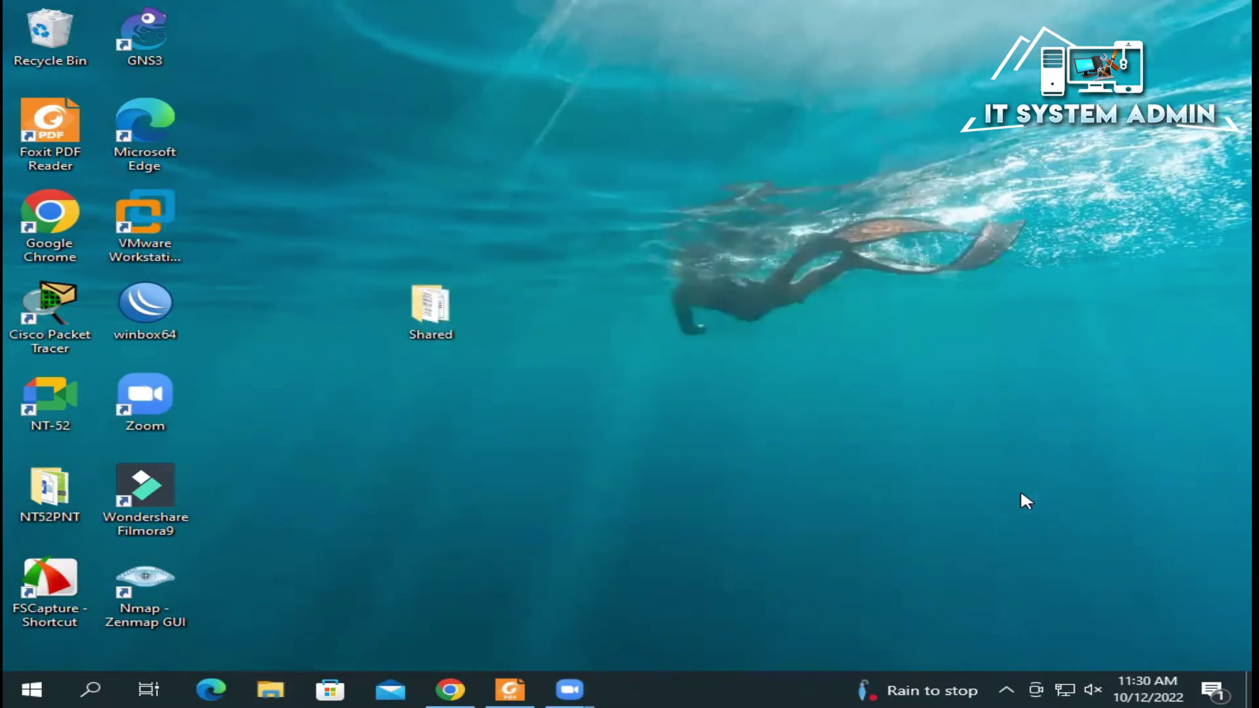
pyautogui.rightClick(1063, 682)
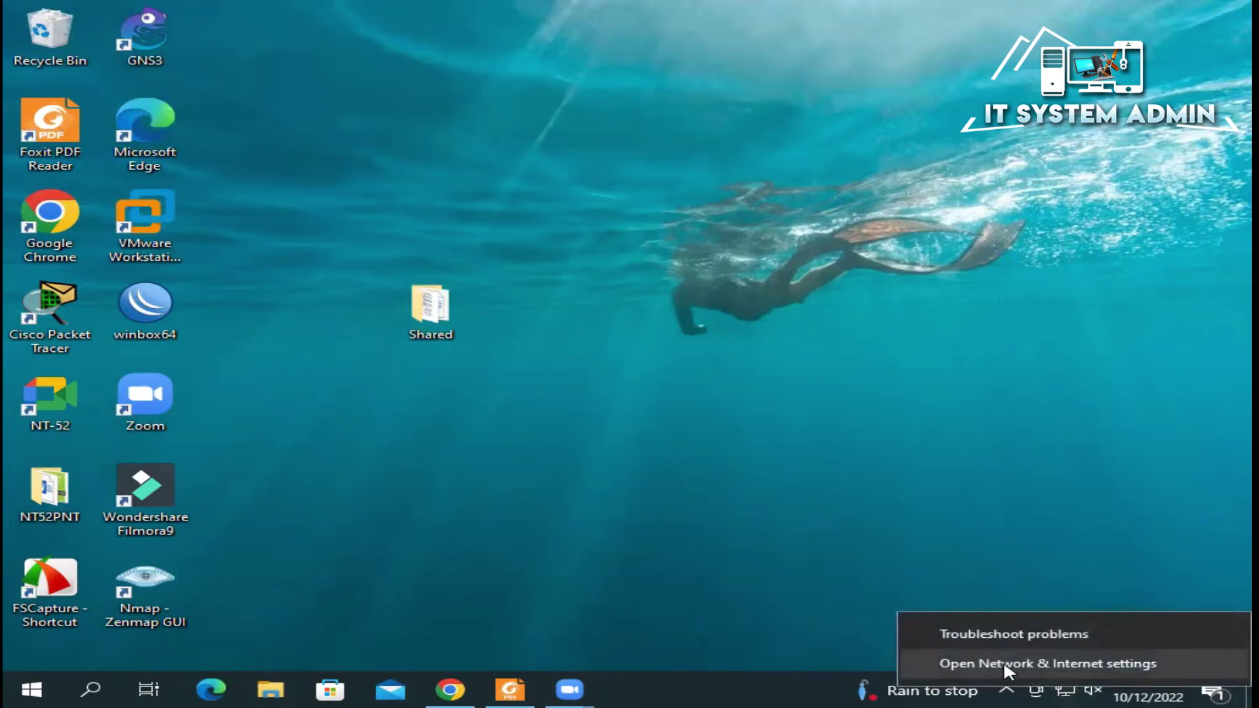
pyautogui.click(1114, 664)
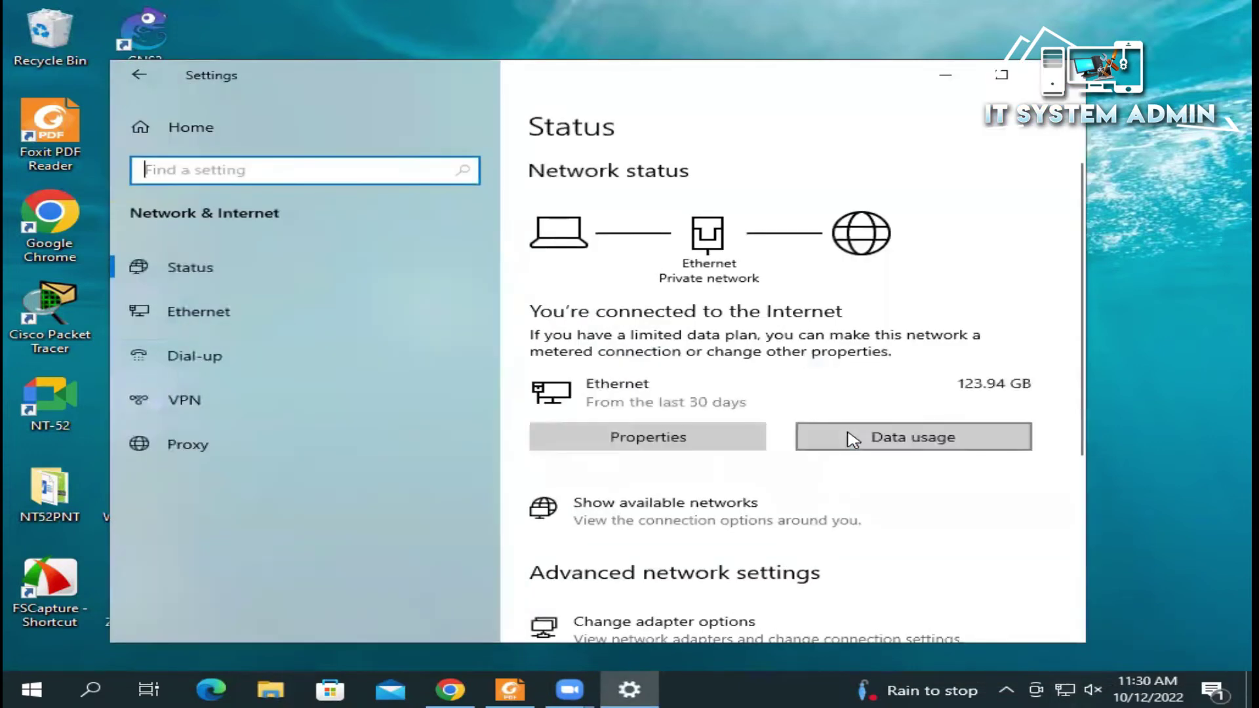
pyautogui.scroll(-3, 751, 441)
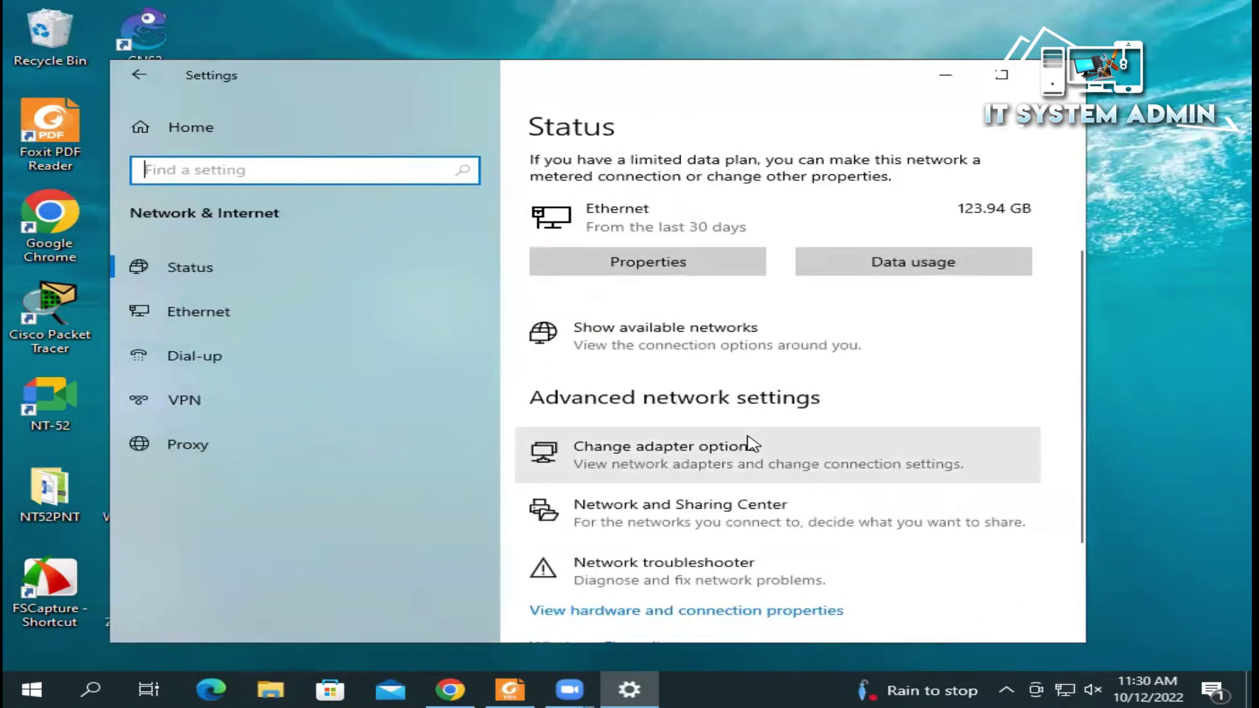
pyautogui.scroll(-2, 751, 441)
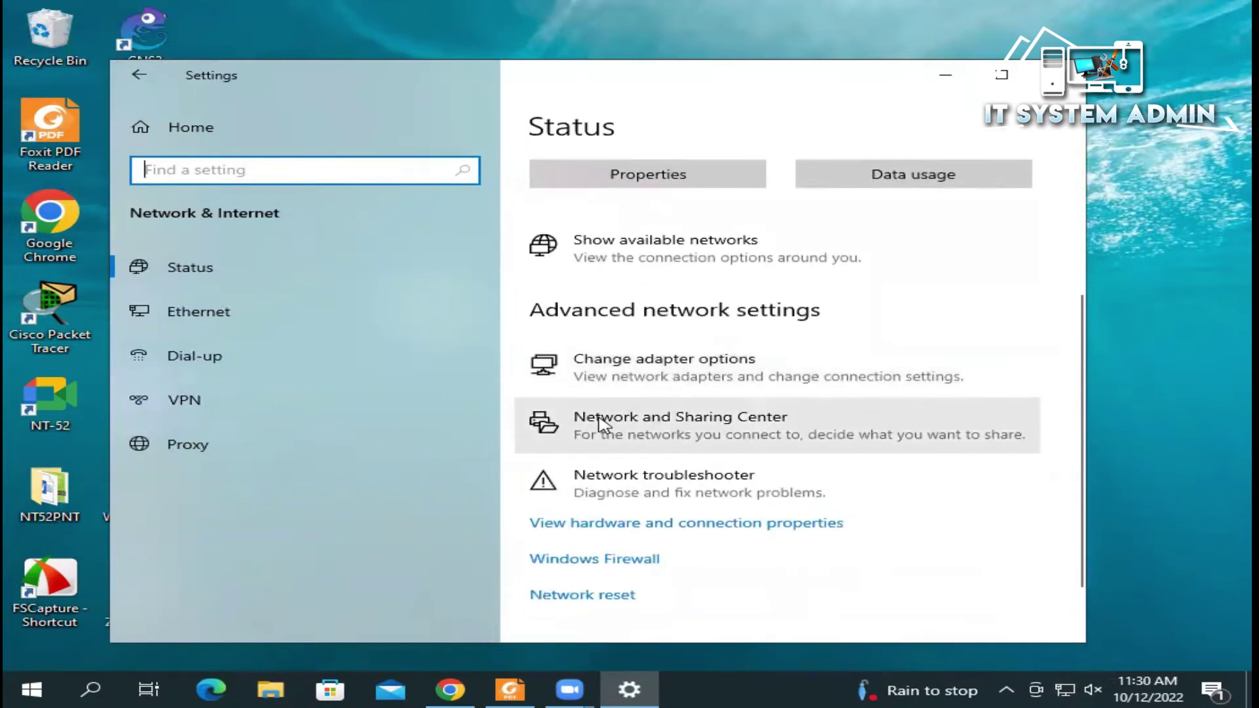
pyautogui.click(761, 430)
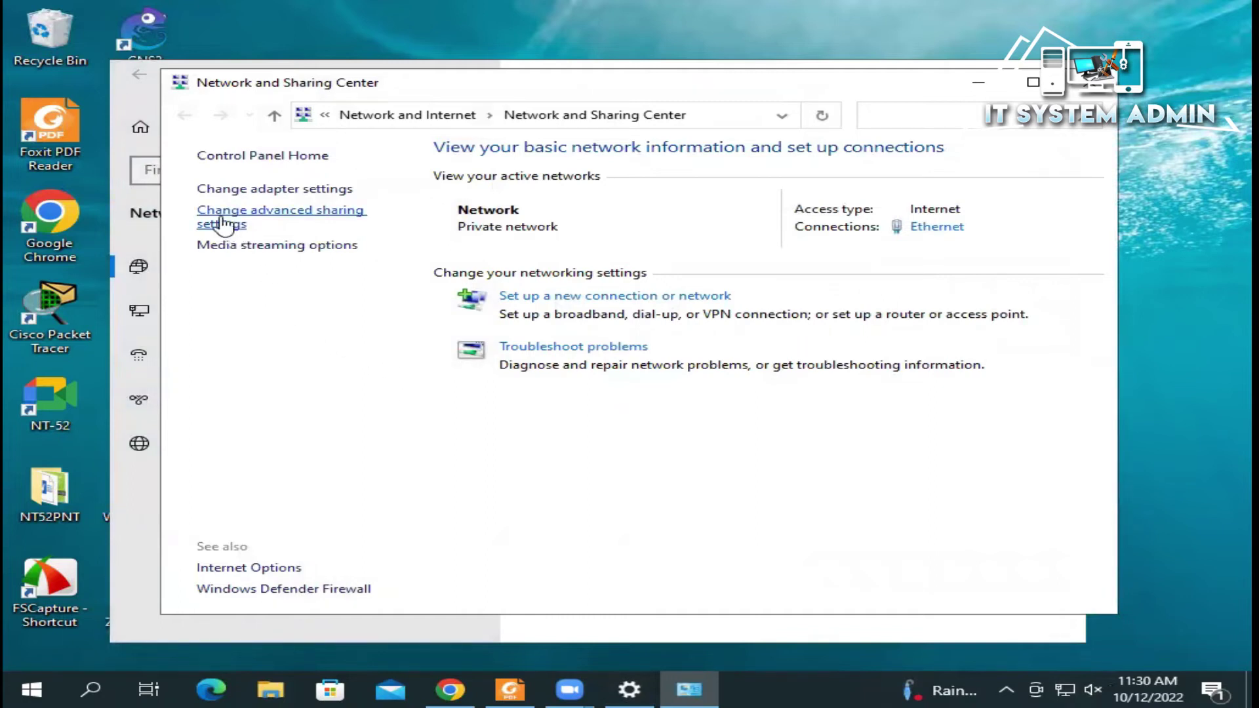
# Step: Turn on password protected sharing under All Networks, save, and close both network windows
pyautogui.click(274, 217)
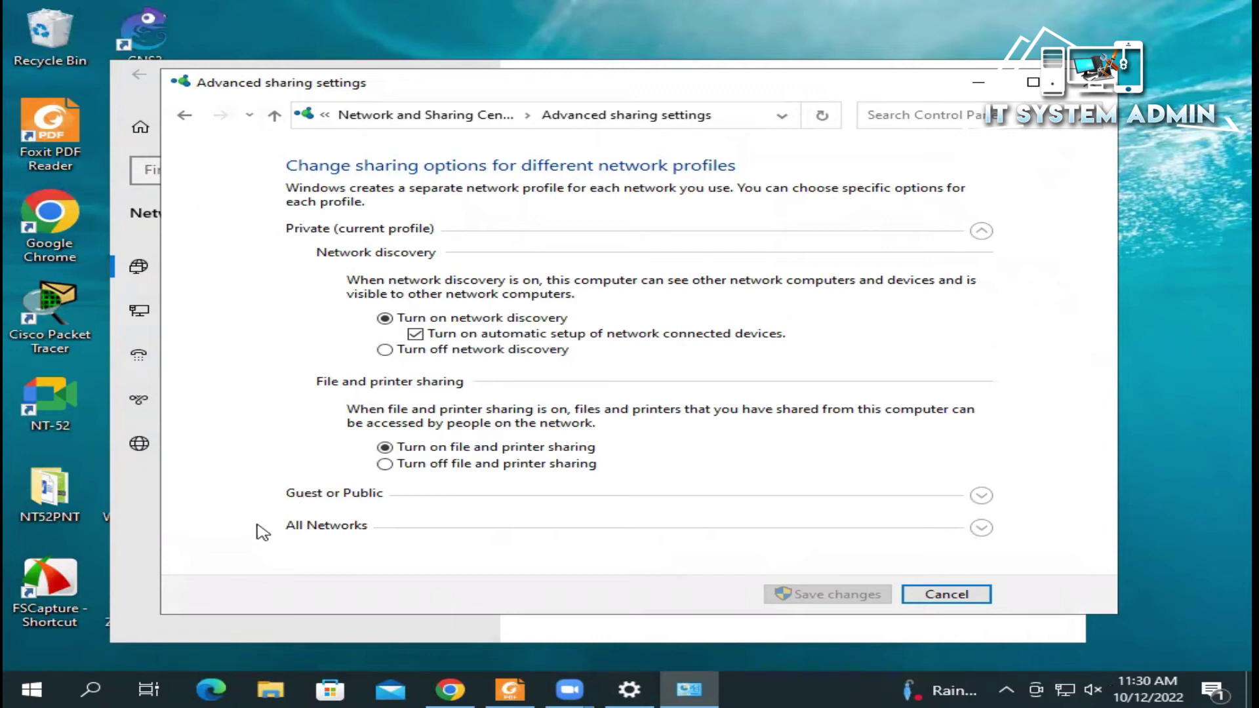
pyautogui.click(296, 528)
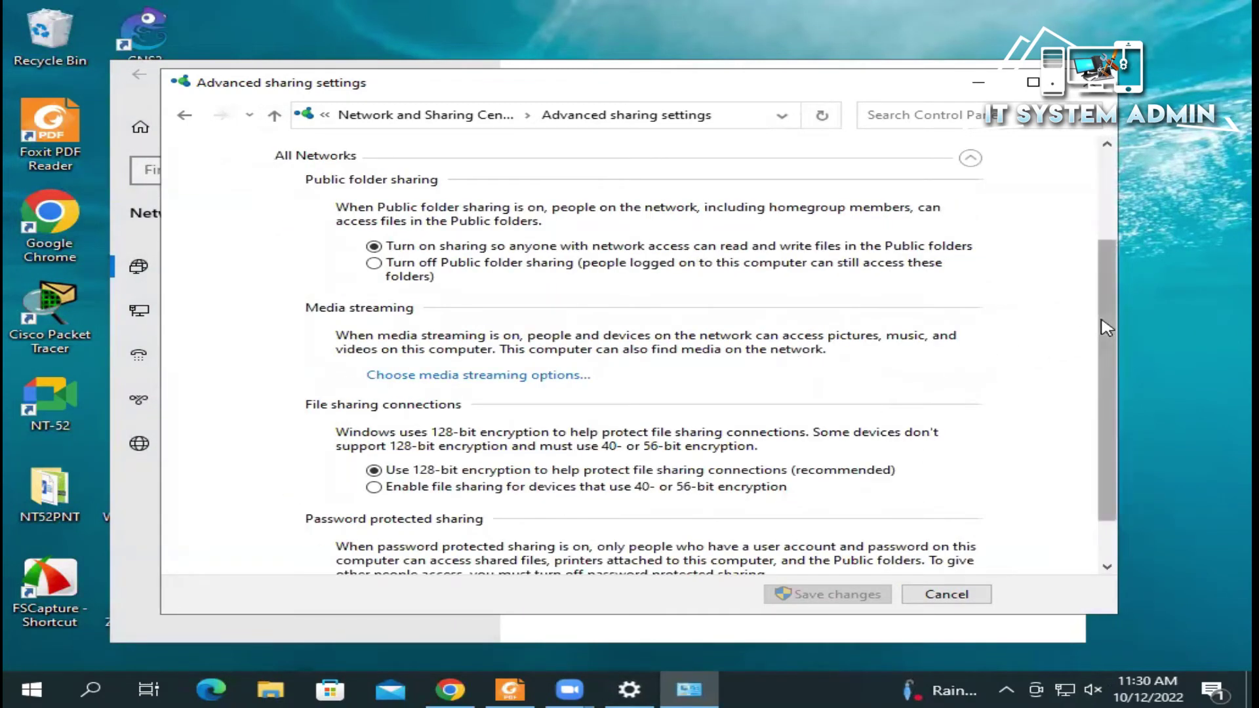
pyautogui.scroll(-3, 1107, 328)
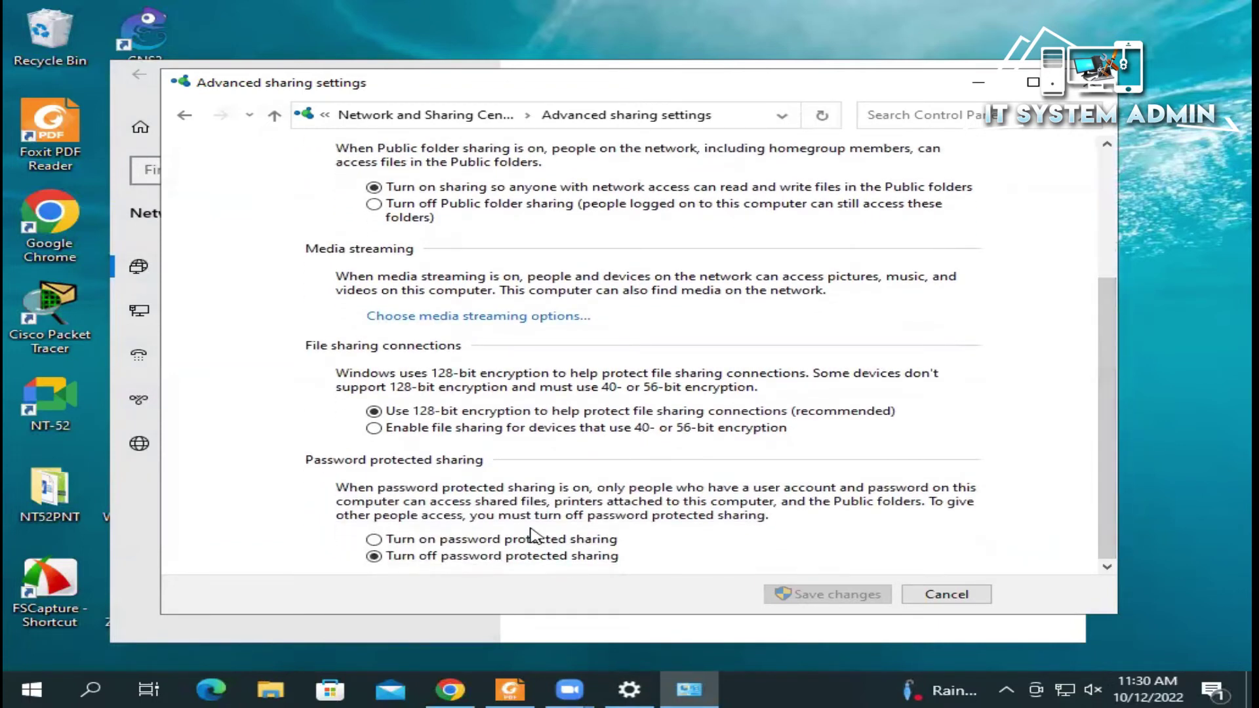
pyautogui.click(374, 540)
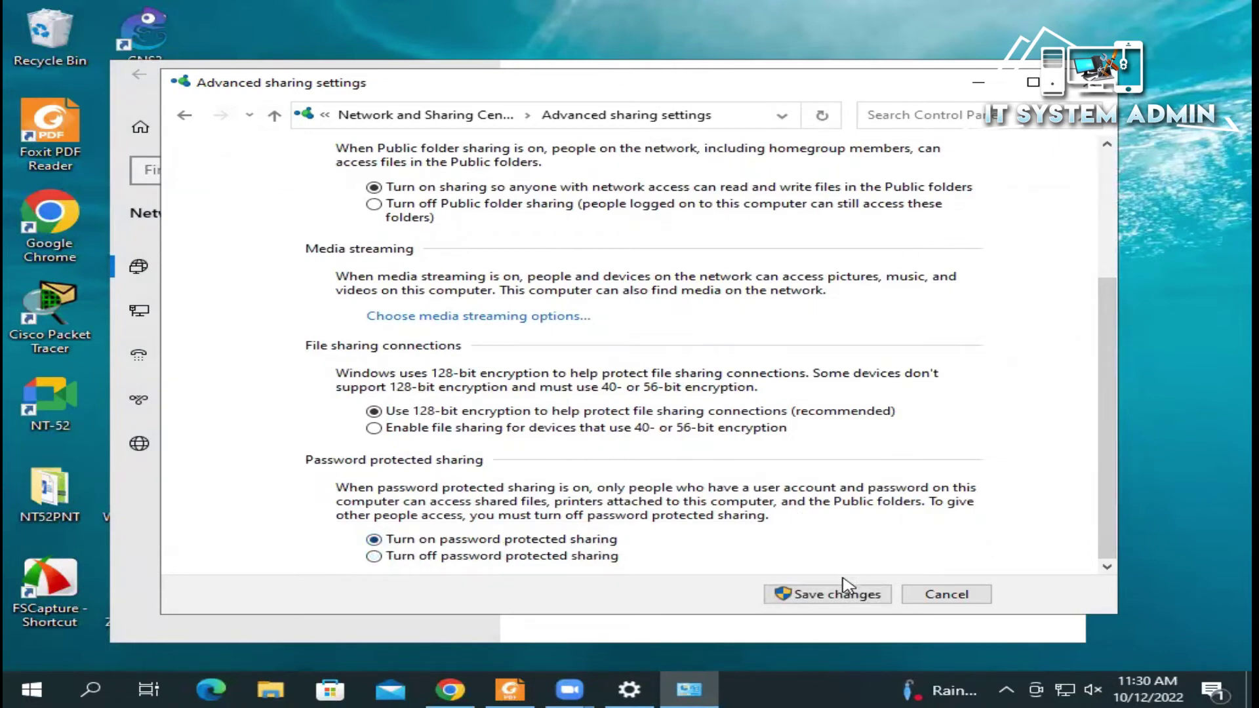
pyautogui.click(836, 597)
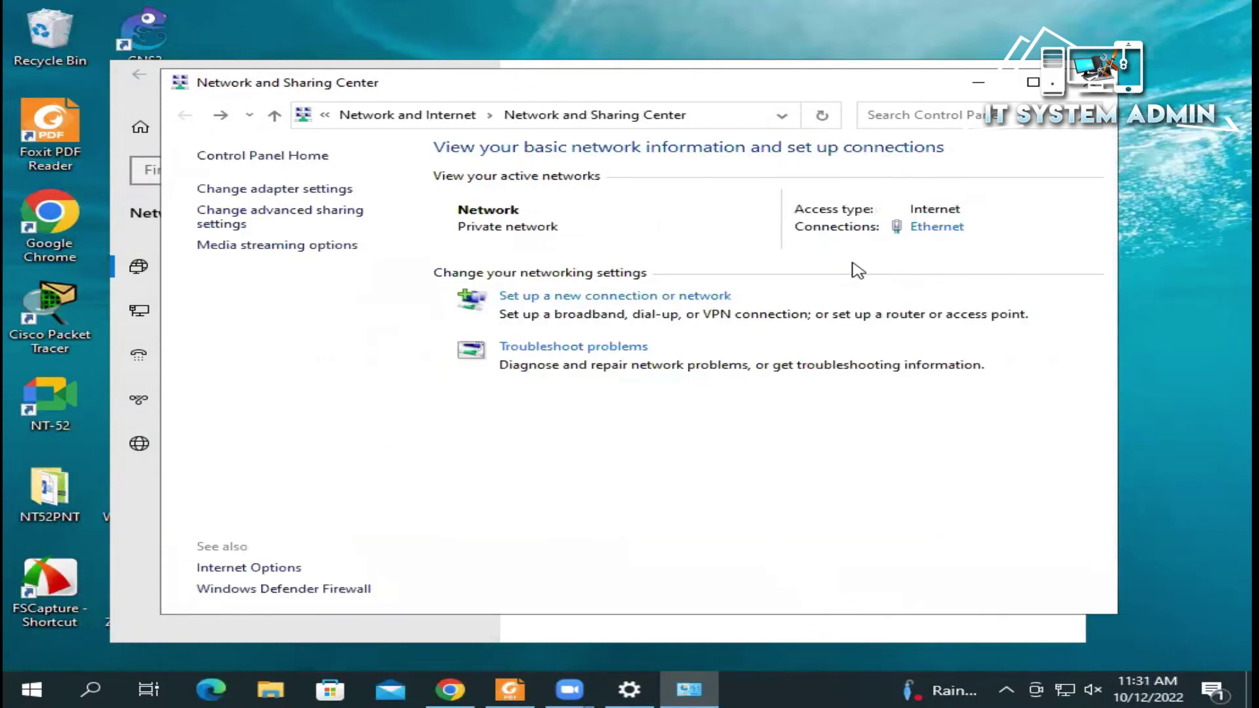
pyautogui.click(1090, 82)
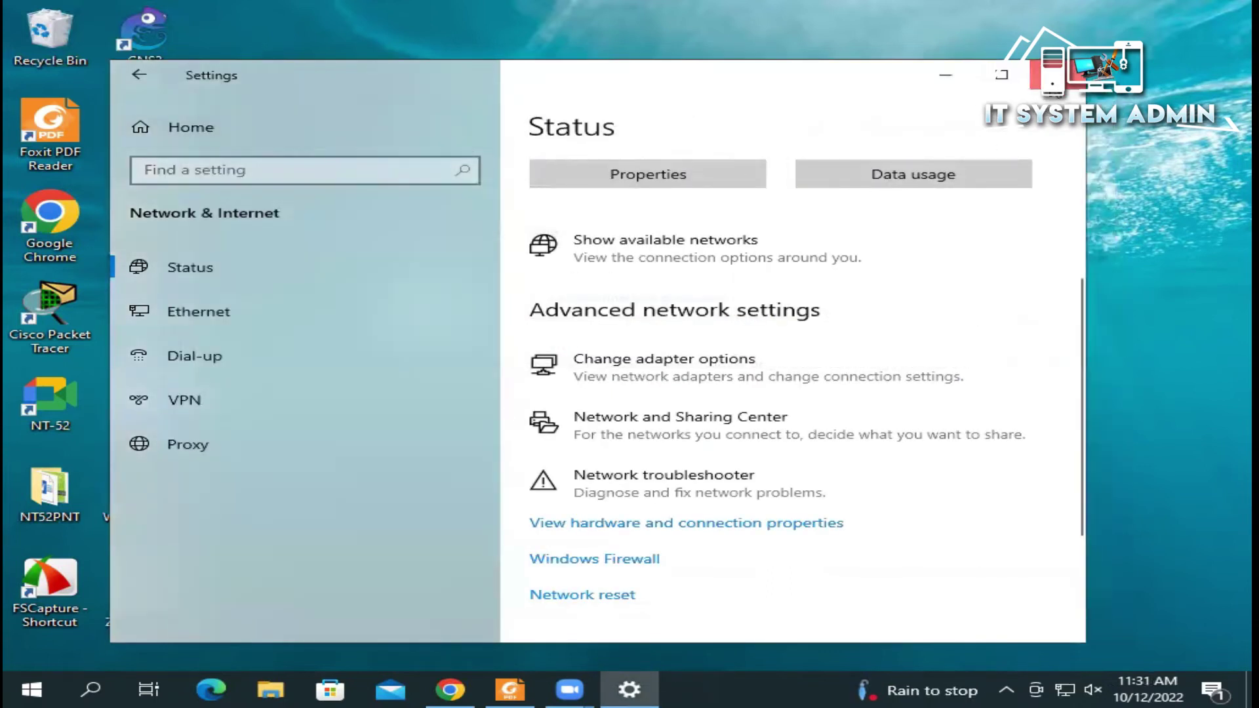
pyautogui.click(1057, 74)
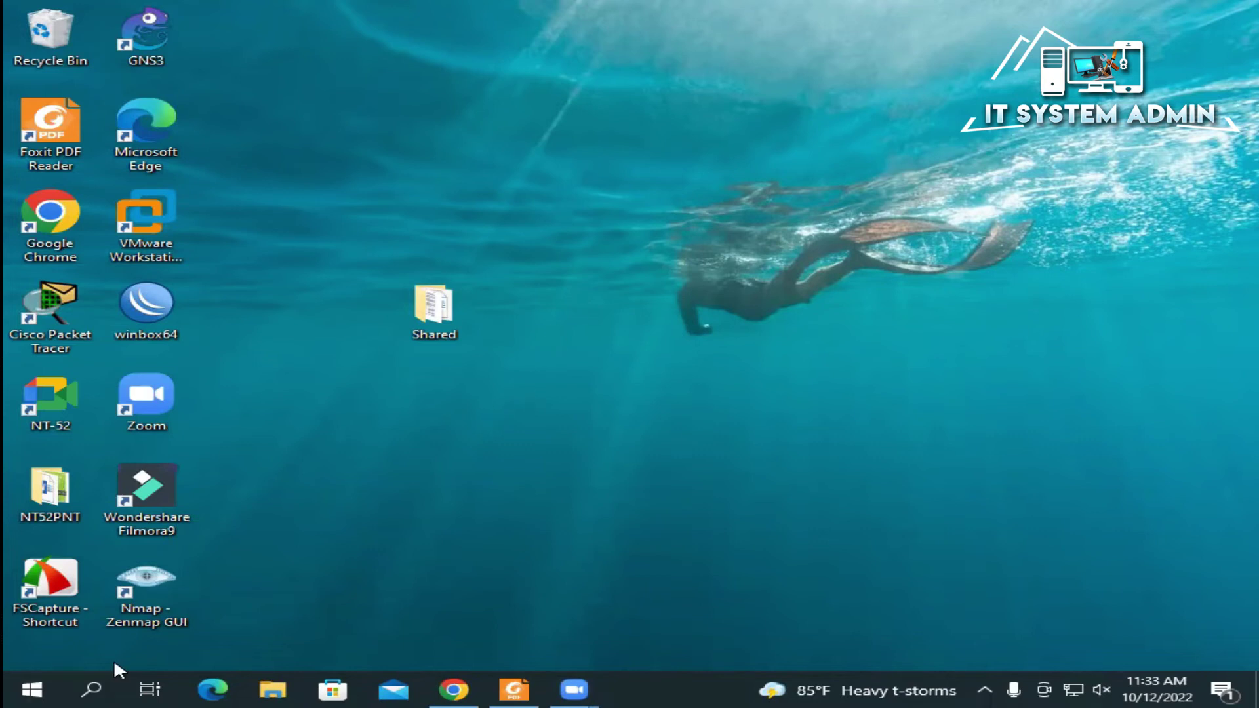
# Step: Run ipconfig in Command Prompt to read the IPv4 address 10.17.32.250, then close it
pyautogui.click(89, 675)
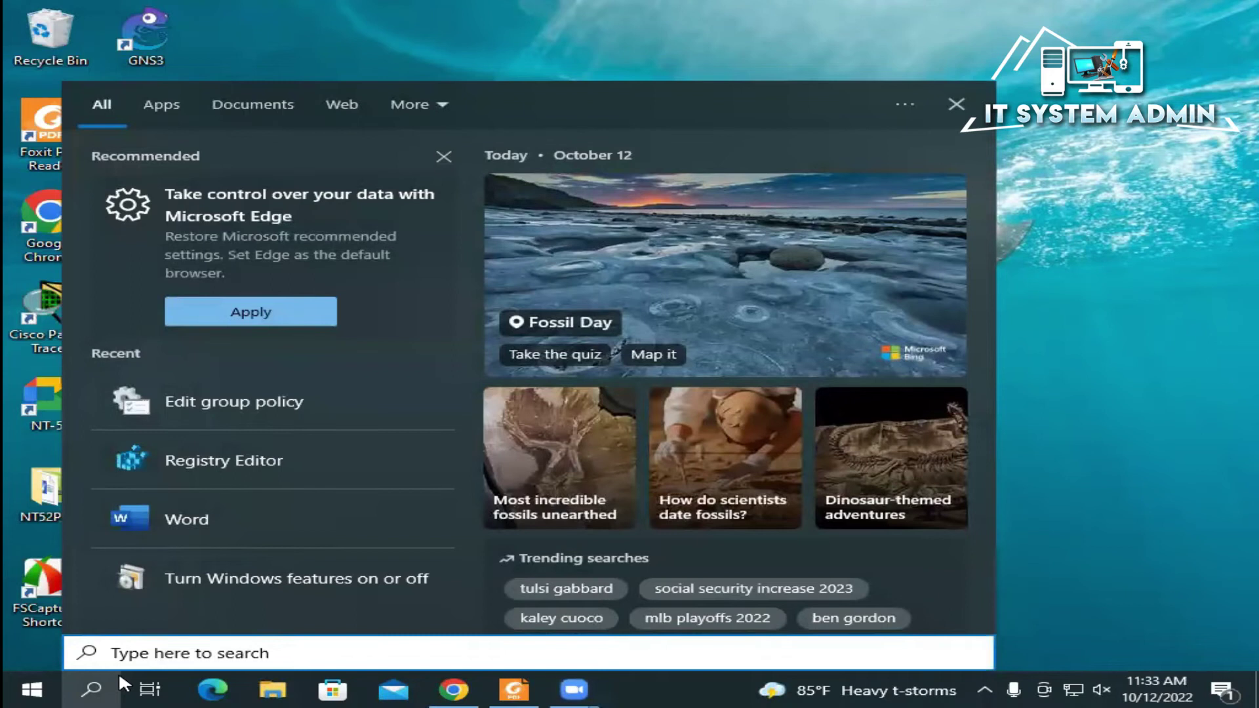
pyautogui.write('cm')
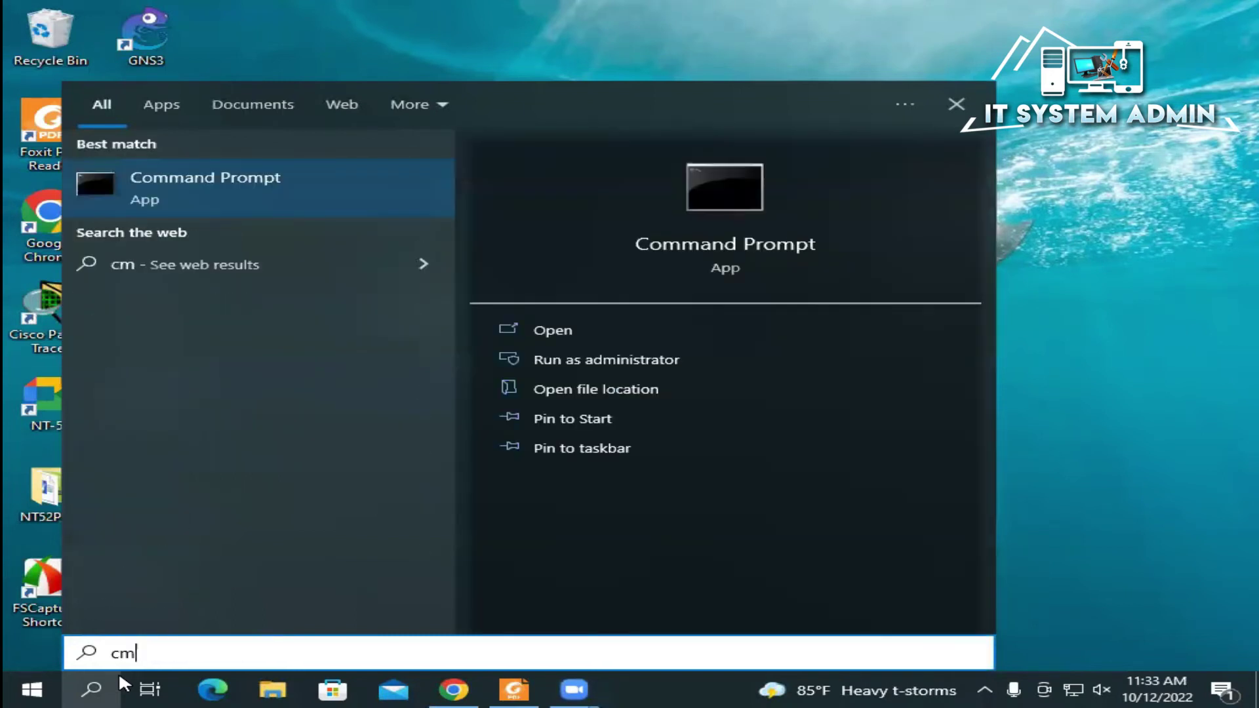
pyautogui.write('d')
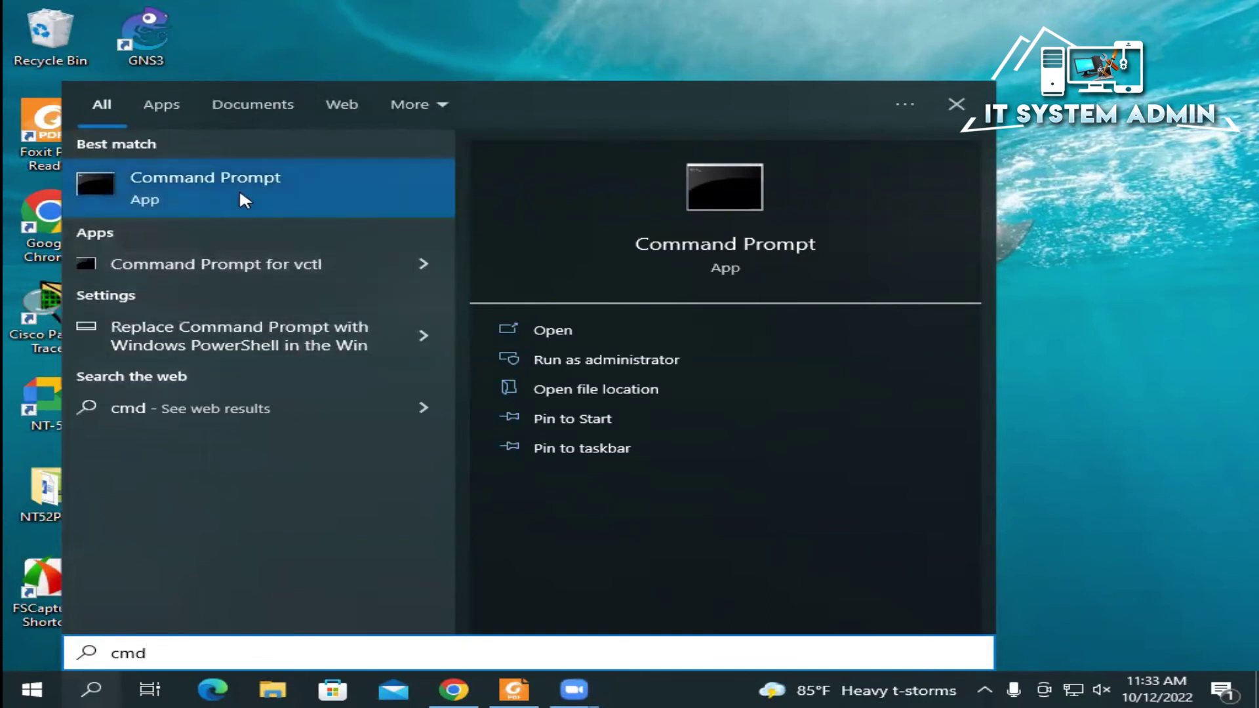
pyautogui.click(296, 187)
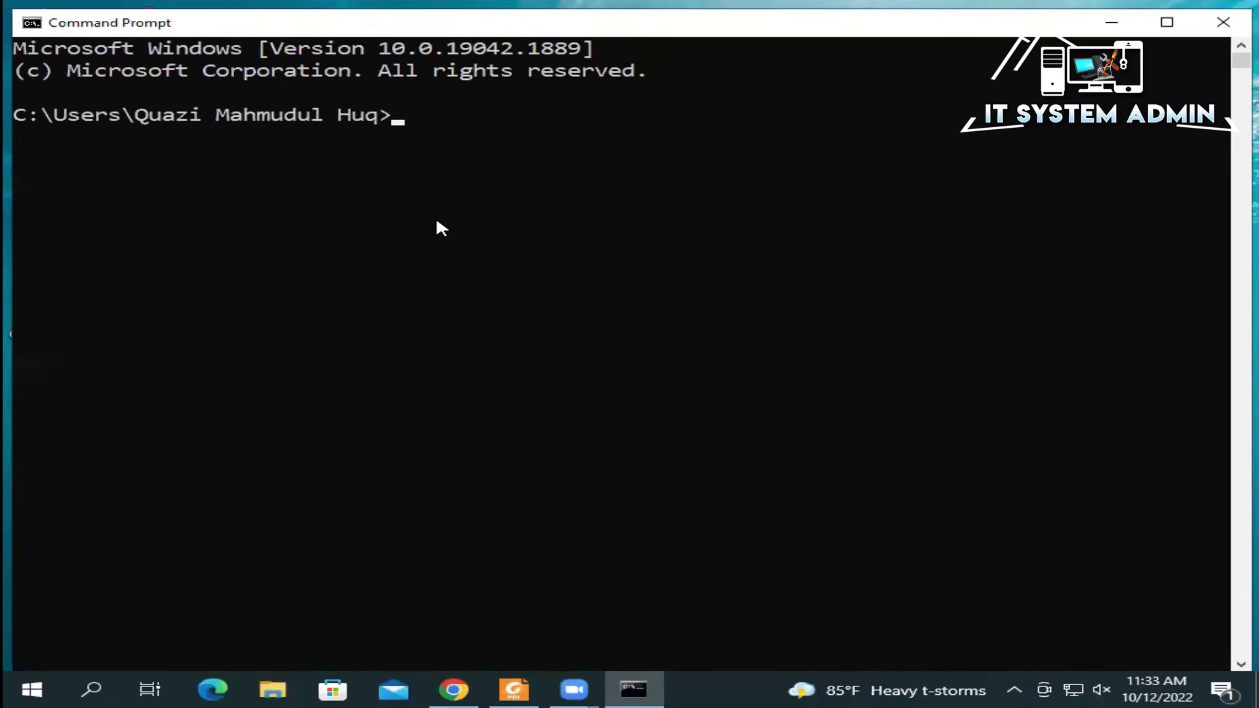
pyautogui.write('ipconf')
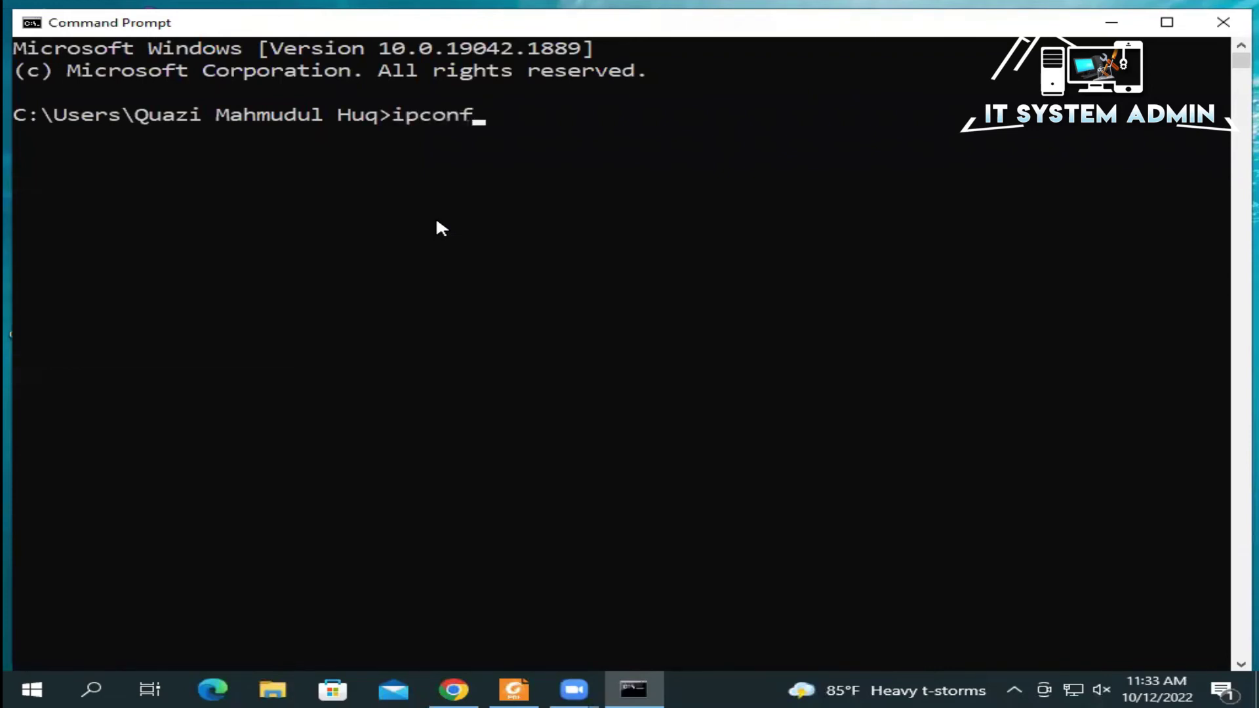
pyautogui.write('ig')
pyautogui.press('Return')
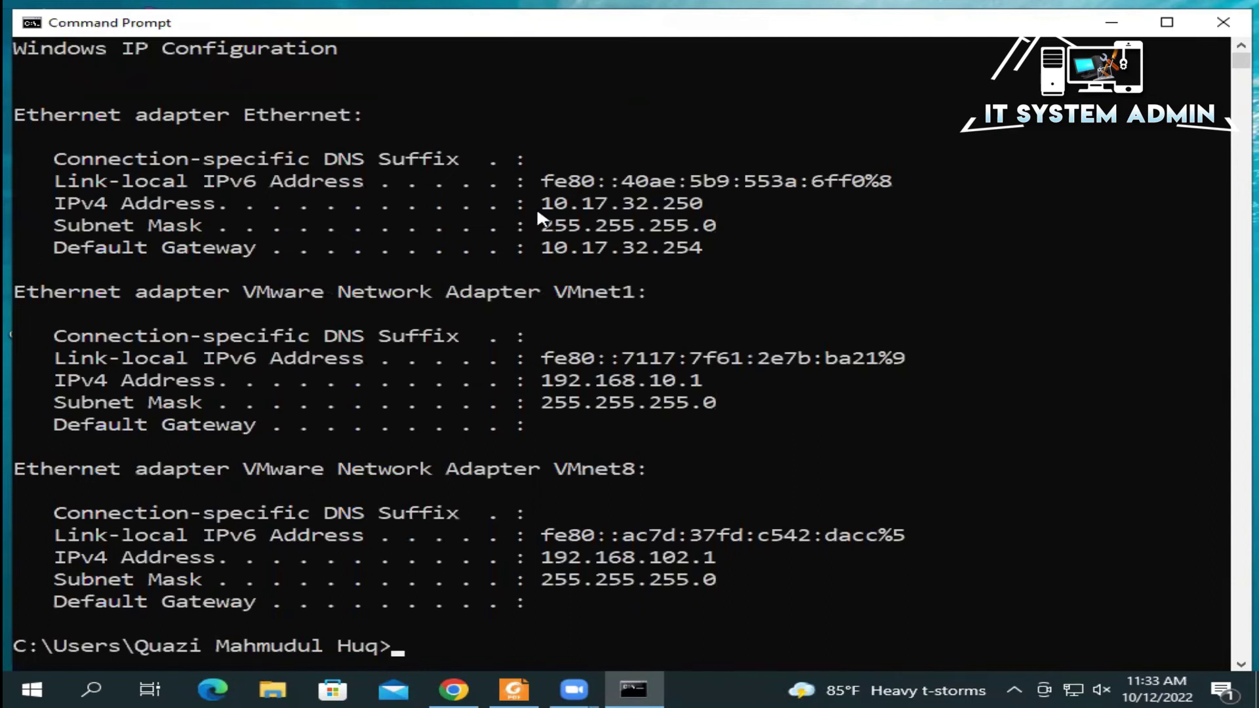
pyautogui.moveTo(539, 203); pyautogui.dragTo(697, 211)
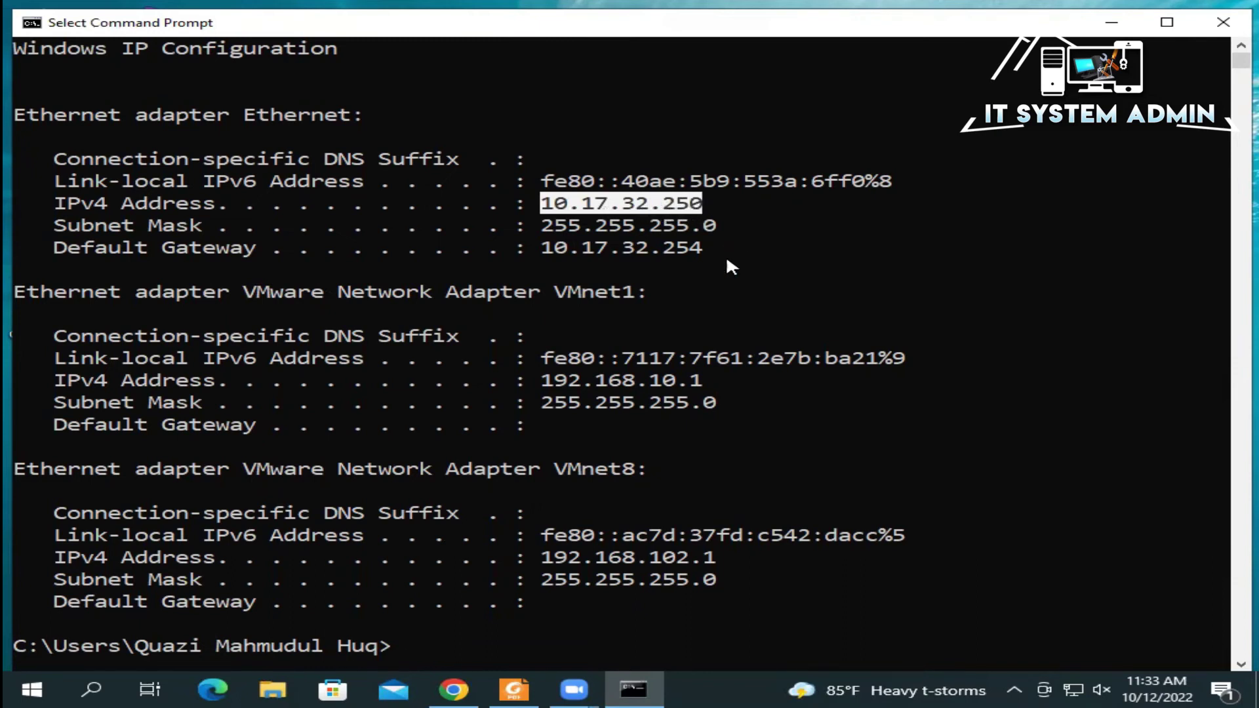
pyautogui.click(709, 266)
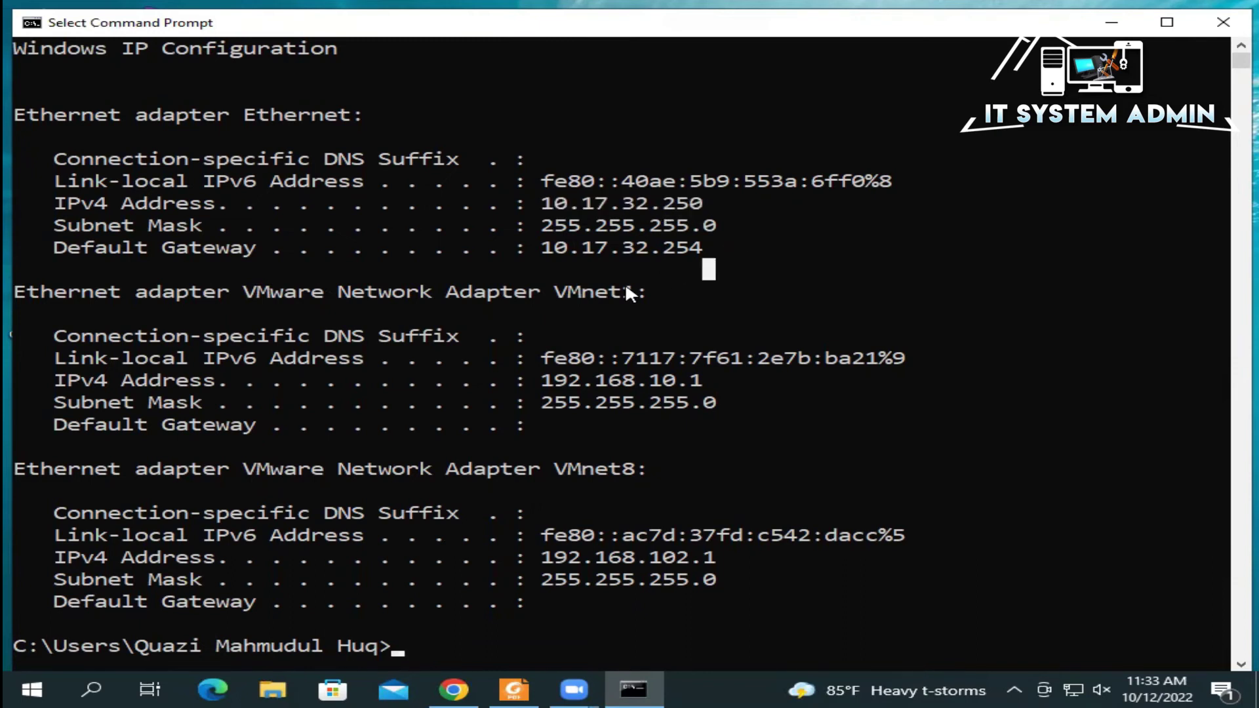
pyautogui.click(1223, 24)
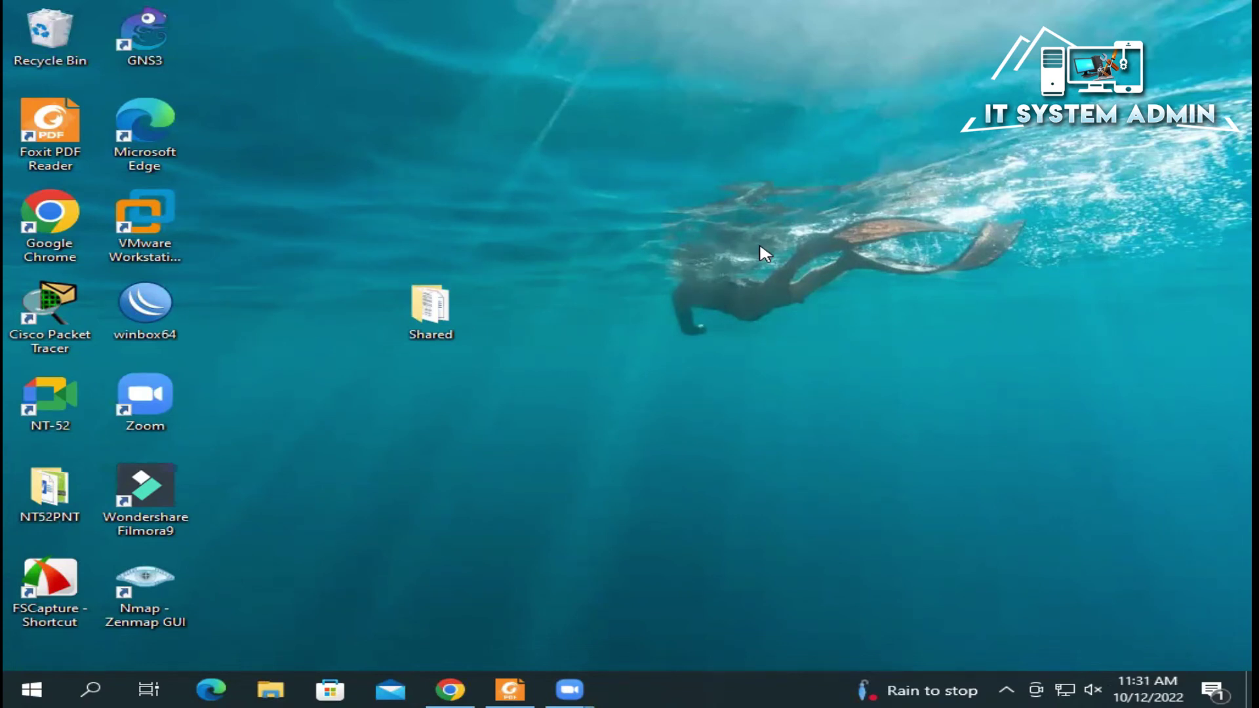
pyautogui.moveTo(494, 382); pyautogui.dragTo(363, 241)
# Step: Open \\10.17.32.250 from the Run dialog to bring up the network credentials prompt
pyautogui.click(358, 234)
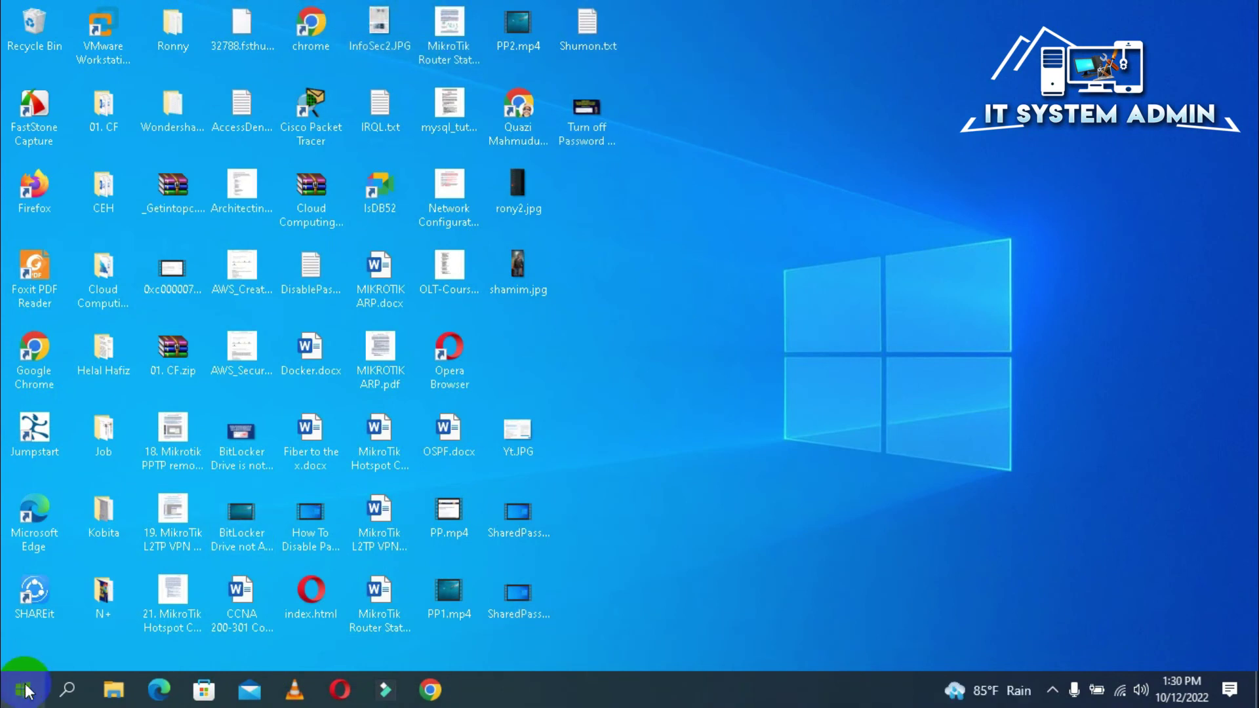
pyautogui.rightClick(24, 690)
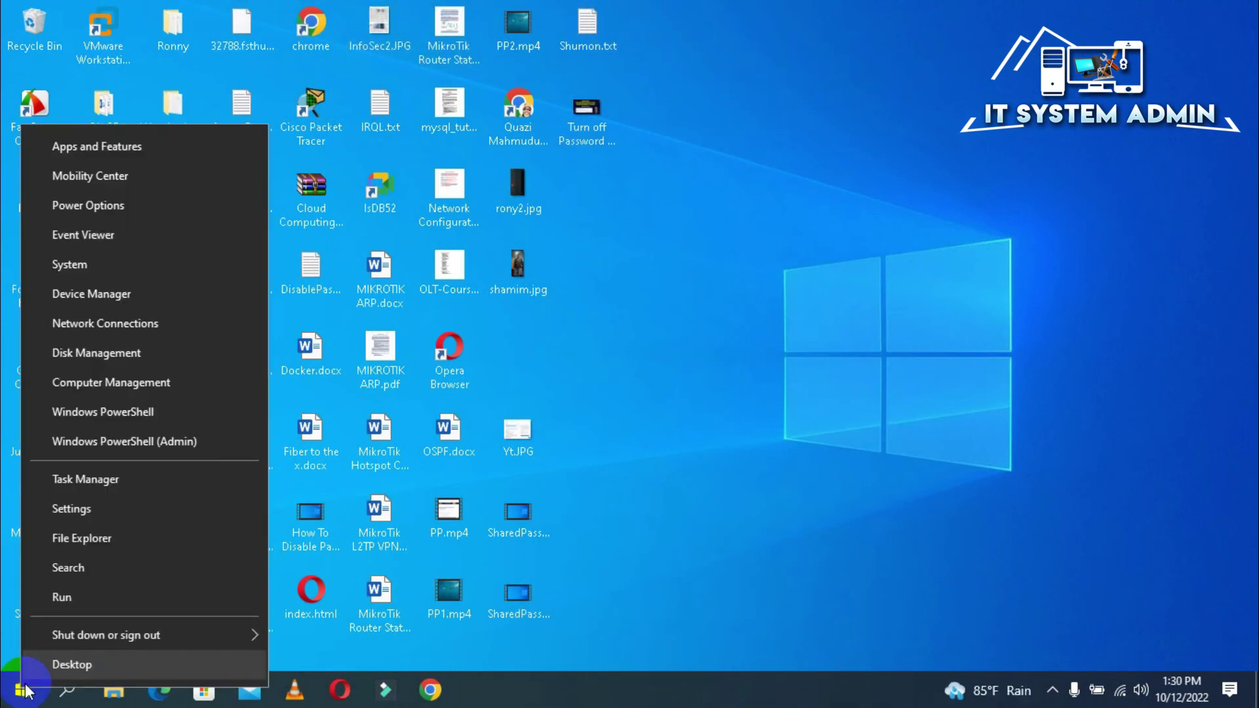
pyautogui.click(122, 597)
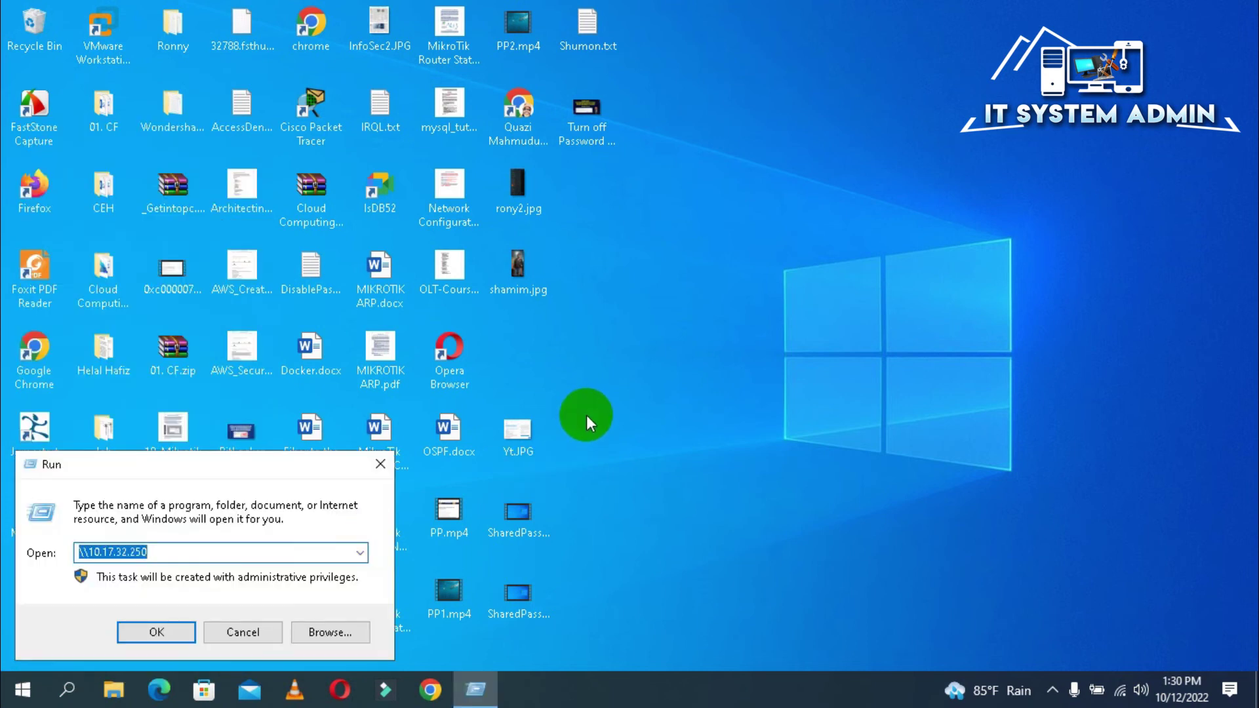
pyautogui.click(175, 551)
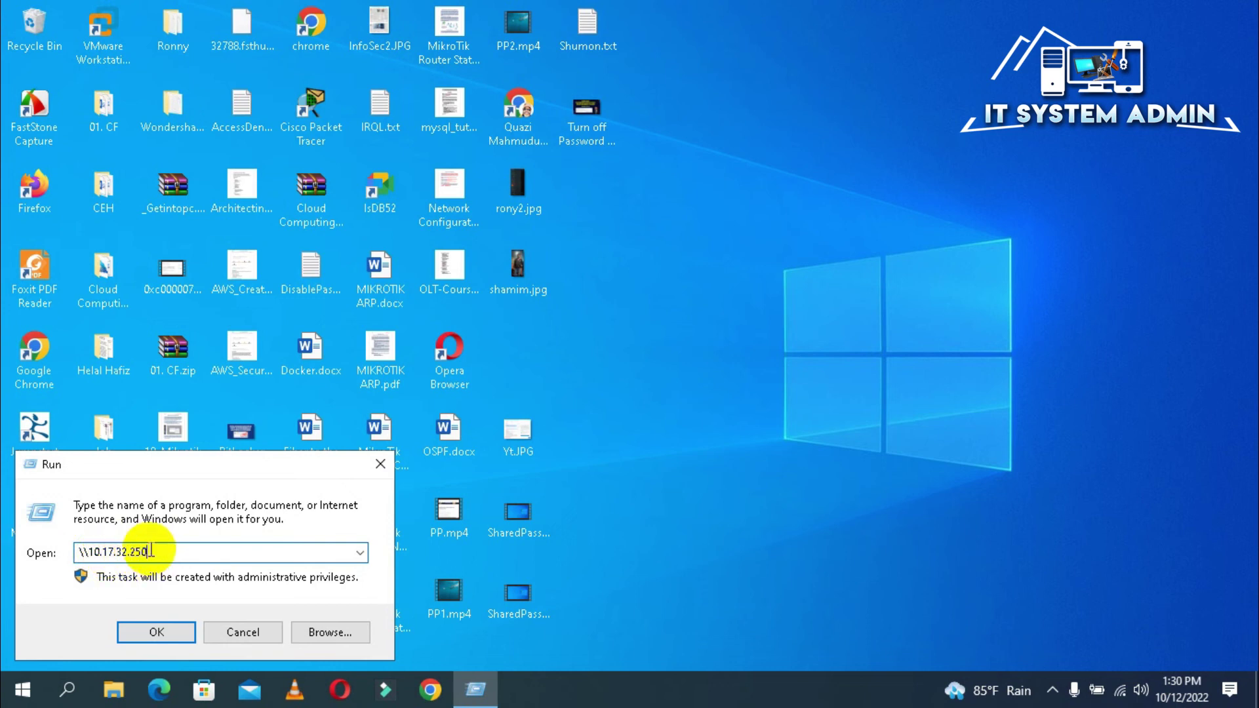
pyautogui.click(170, 624)
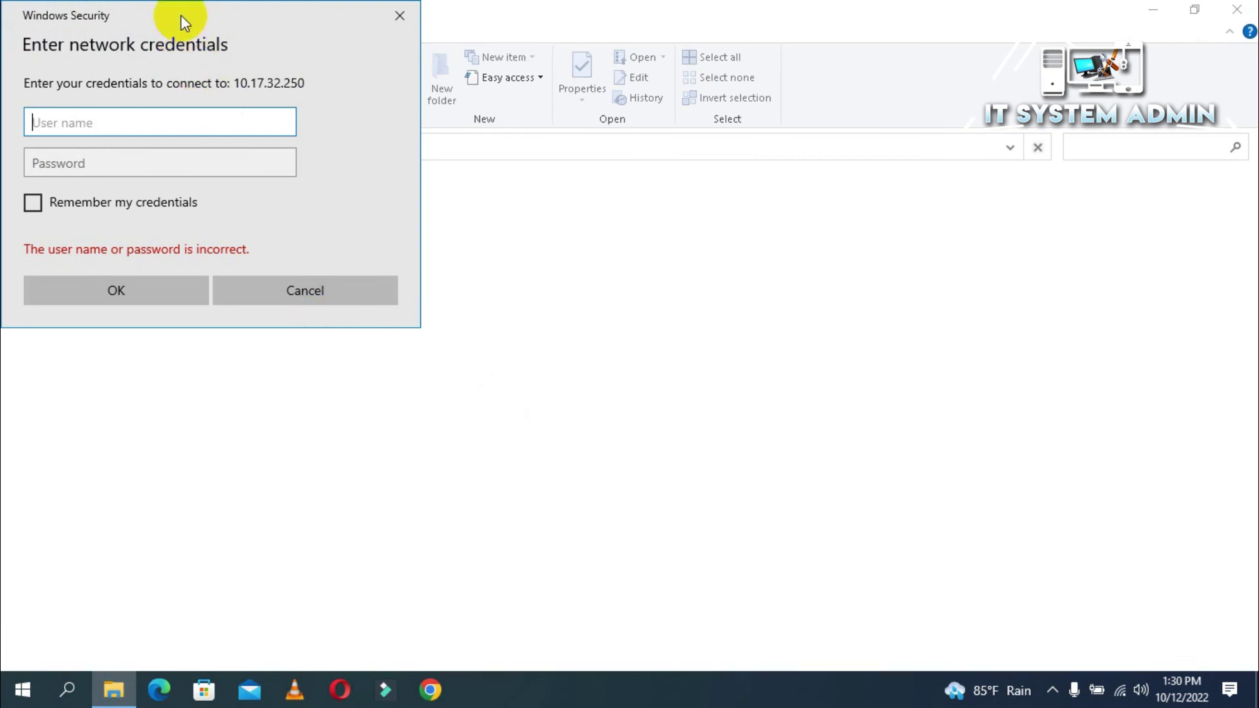
# Step: Sign in to 10.17.32.250 as user1 with the account's password
pyautogui.moveTo(183, 21); pyautogui.dragTo(532, 132)
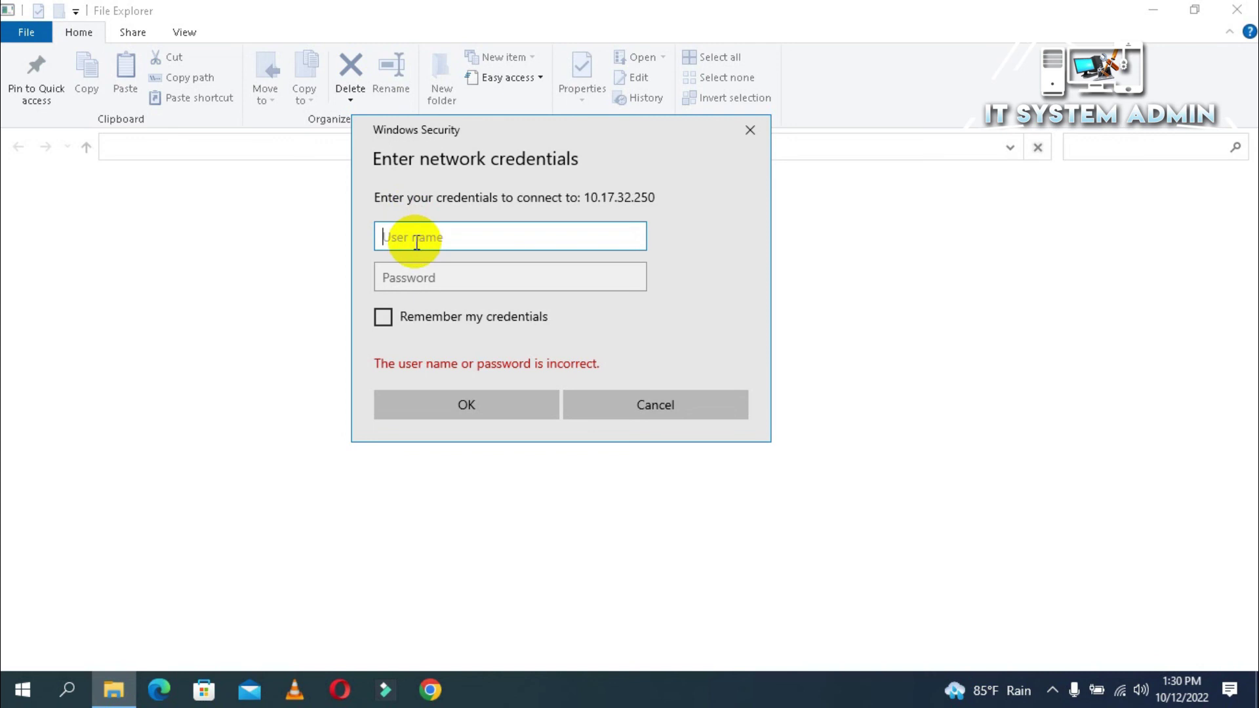
pyautogui.write('user1')
pyautogui.click(437, 280)
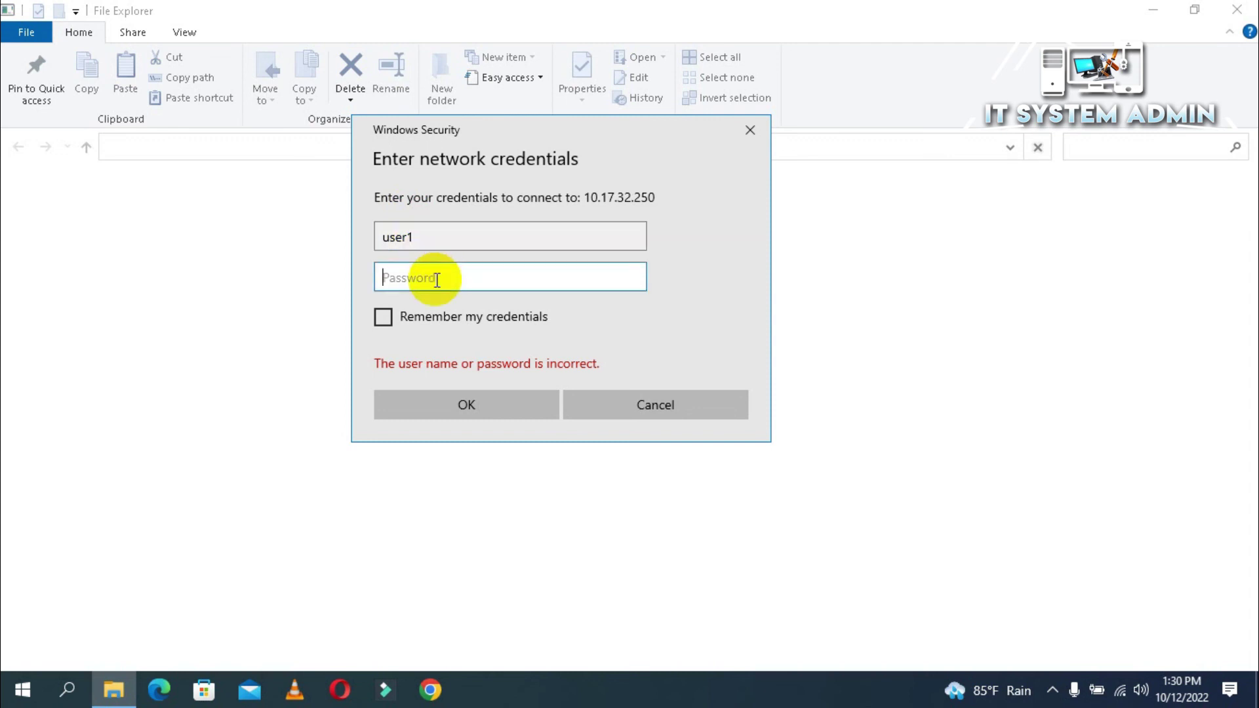
pyautogui.write('••••••••••')
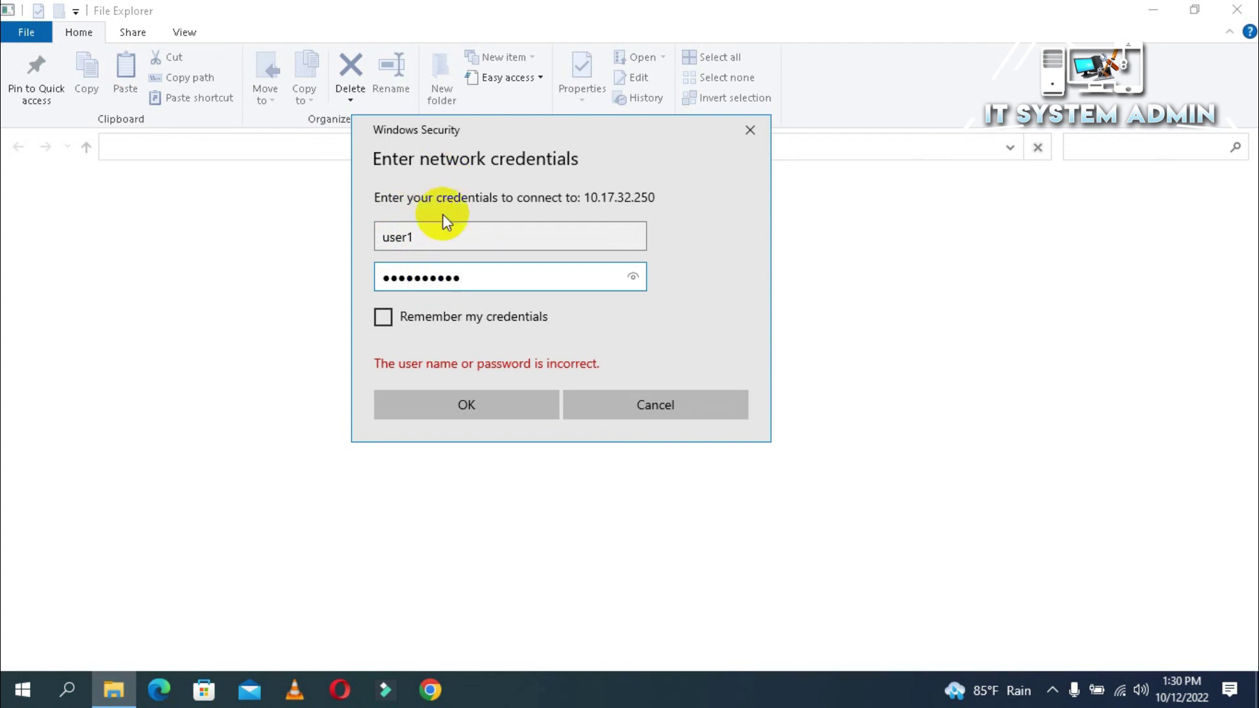
pyautogui.click(495, 402)
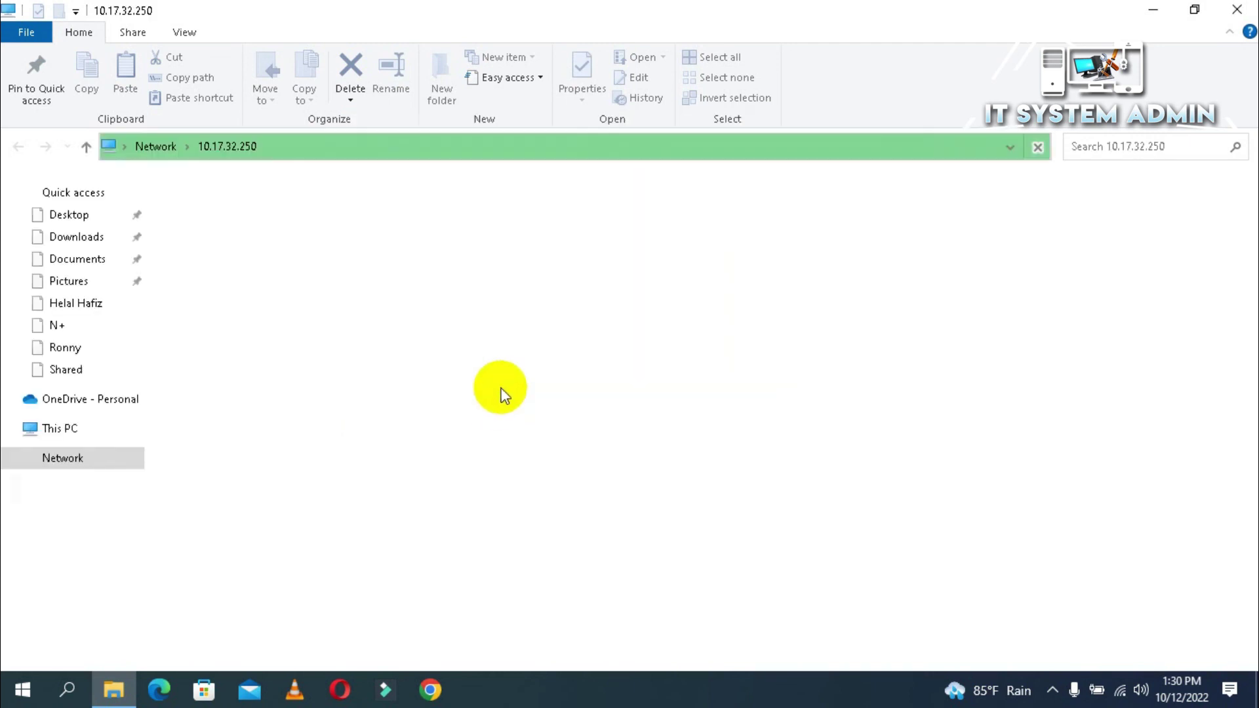
# Step: Open the Shared folder on 10.17.32.250, check its three documents, then close File Explorer
pyautogui.click(463, 189)
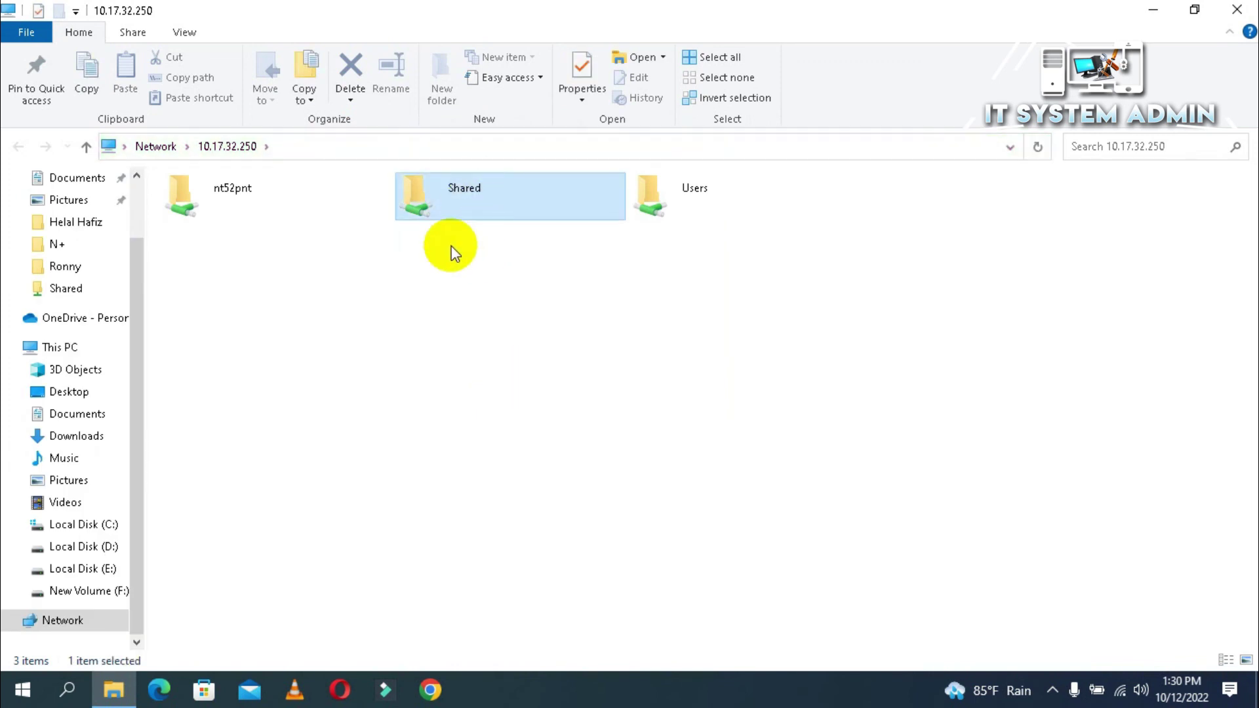
pyautogui.doubleClick(463, 193)
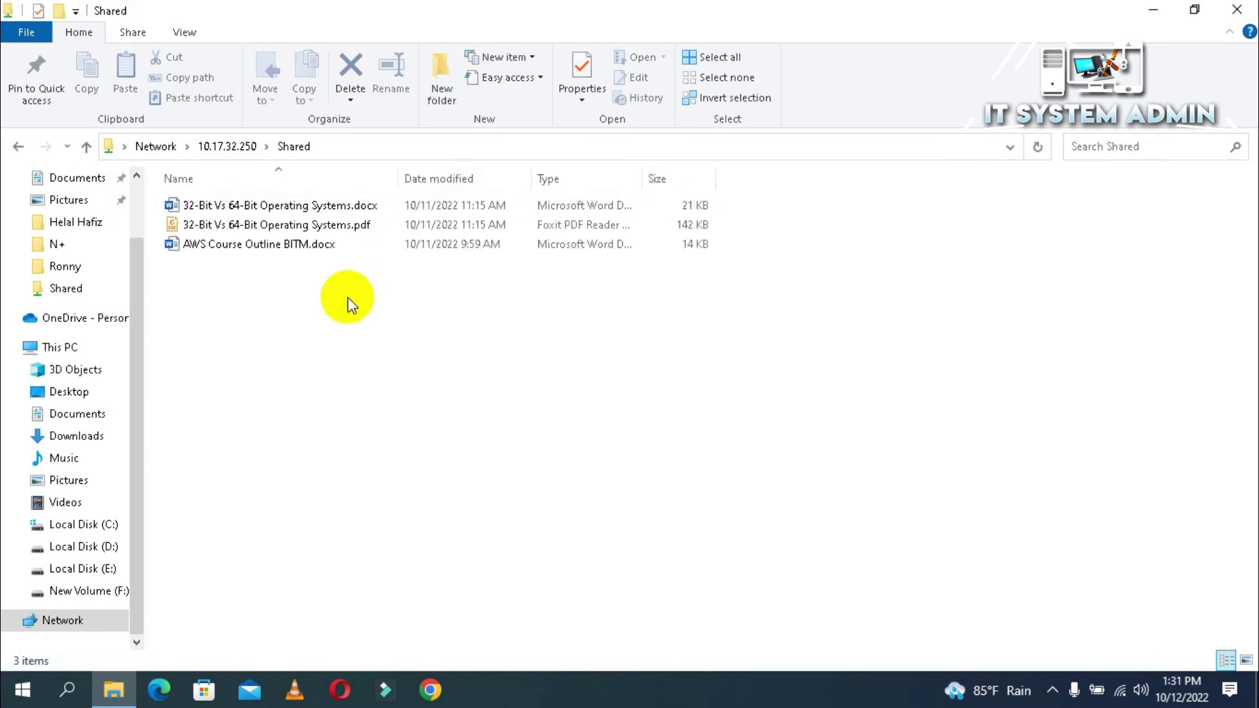
pyautogui.moveTo(406, 307); pyautogui.dragTo(246, 203)
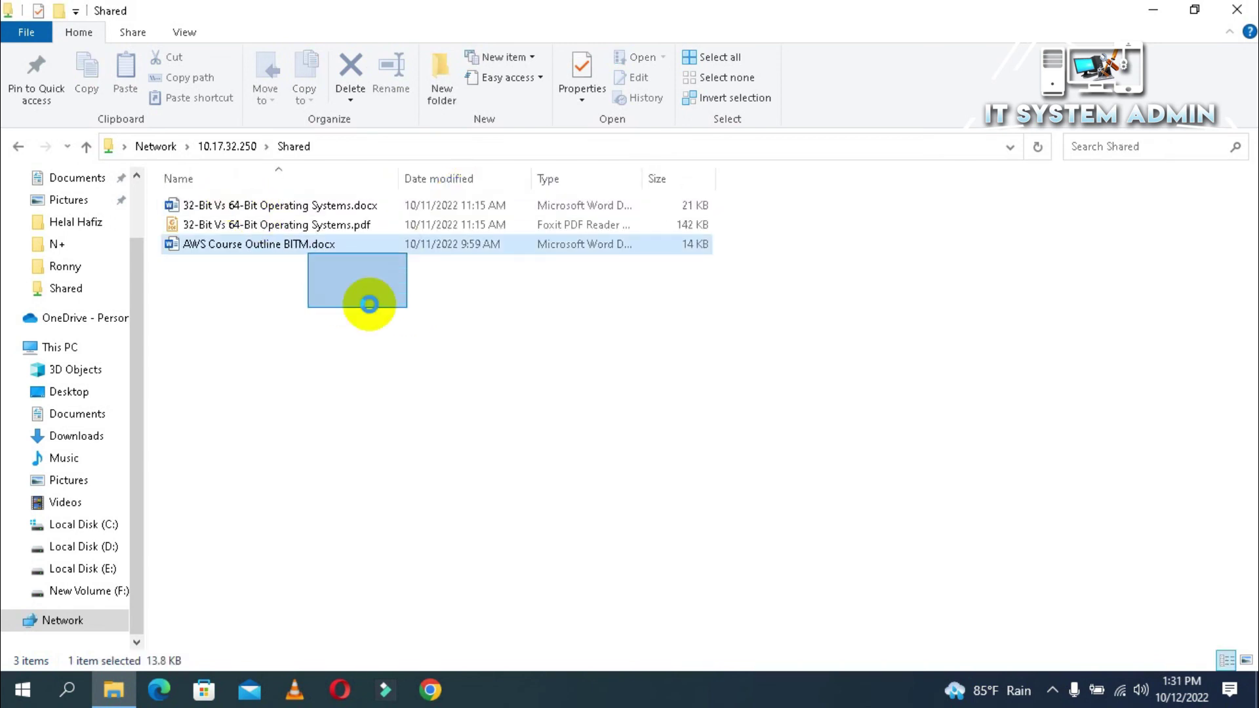
pyautogui.click(411, 351)
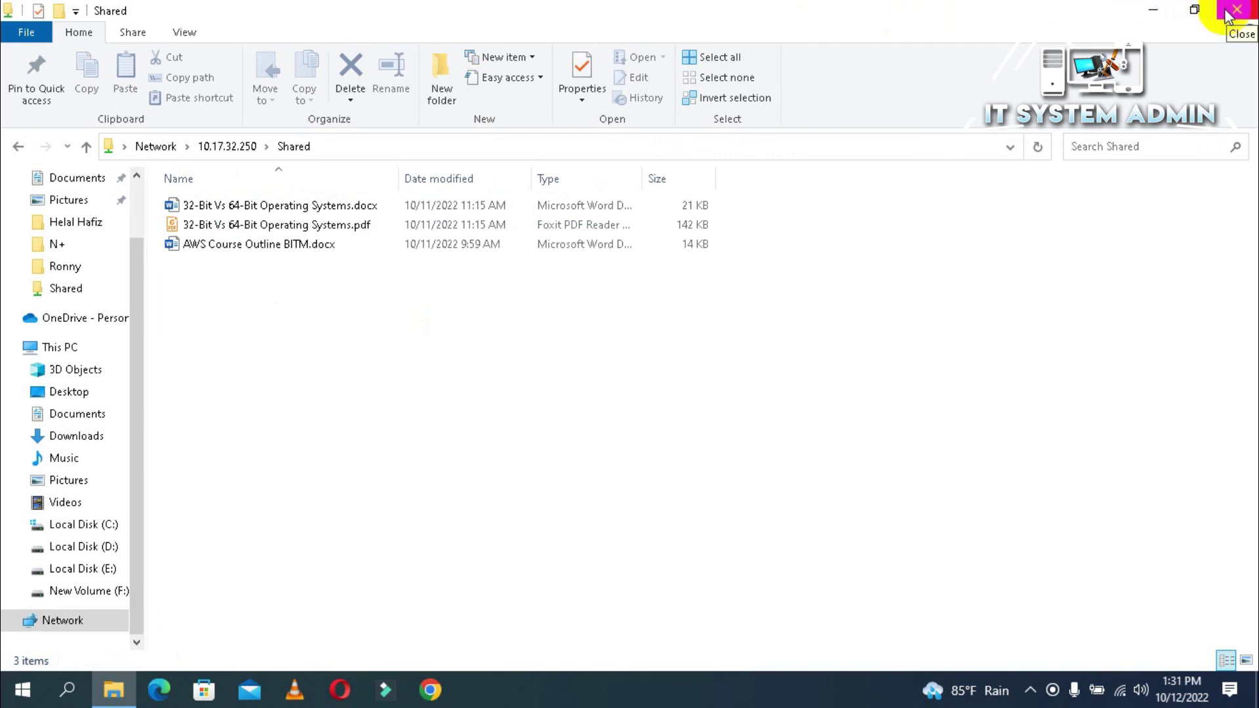
pyautogui.click(1229, 16)
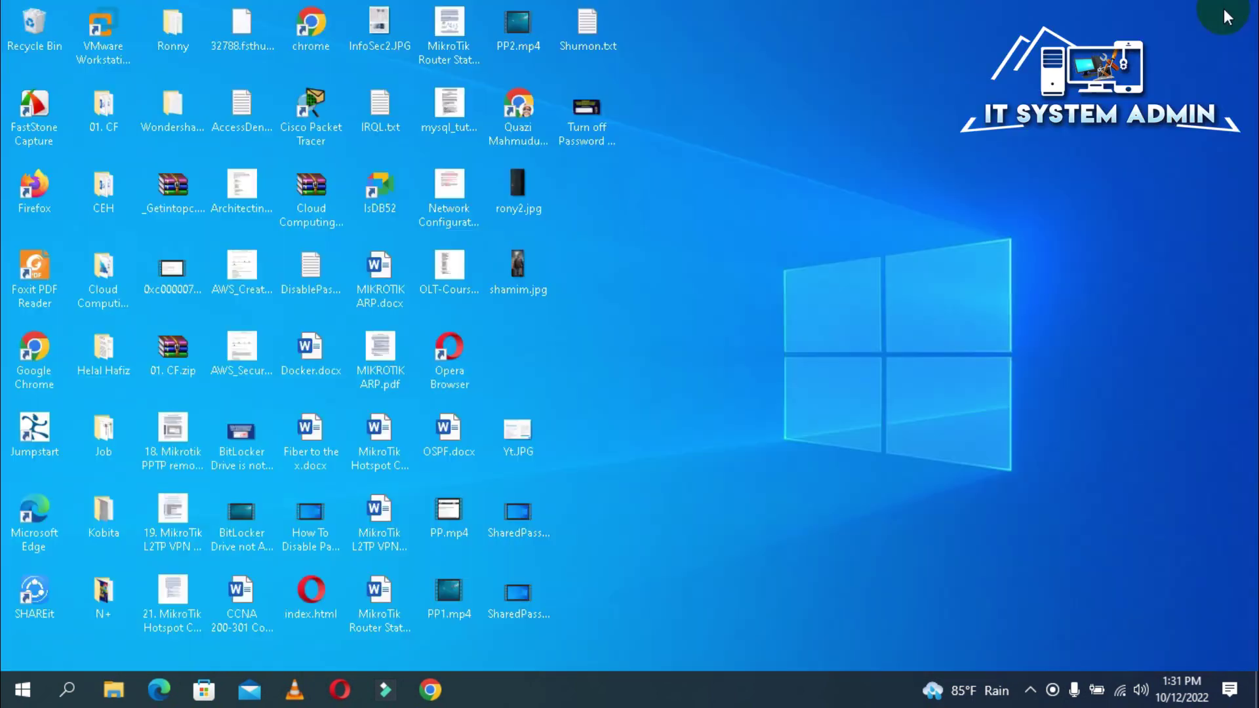